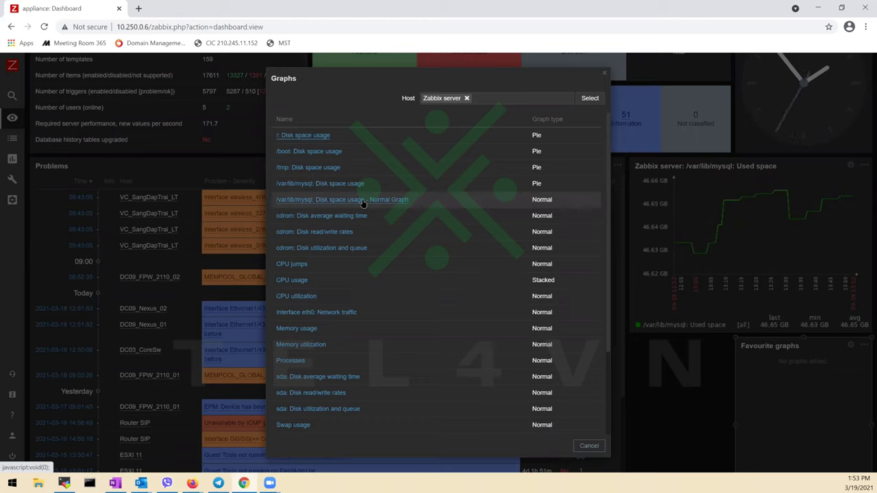
# Step: Configure the Favourite graphs widget as a simple classic graph of the Zabbix server item /var/lib/mysql: Space utilization and apply it
pyautogui.click(605, 74)
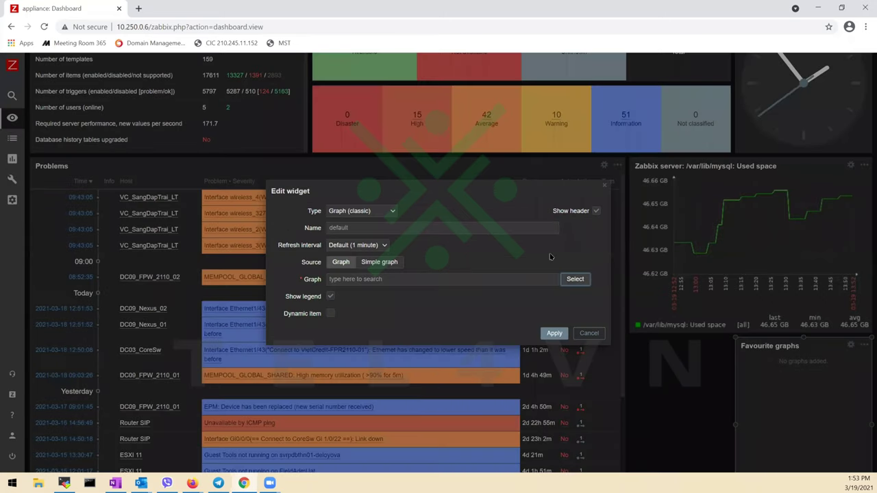
pyautogui.click(381, 266)
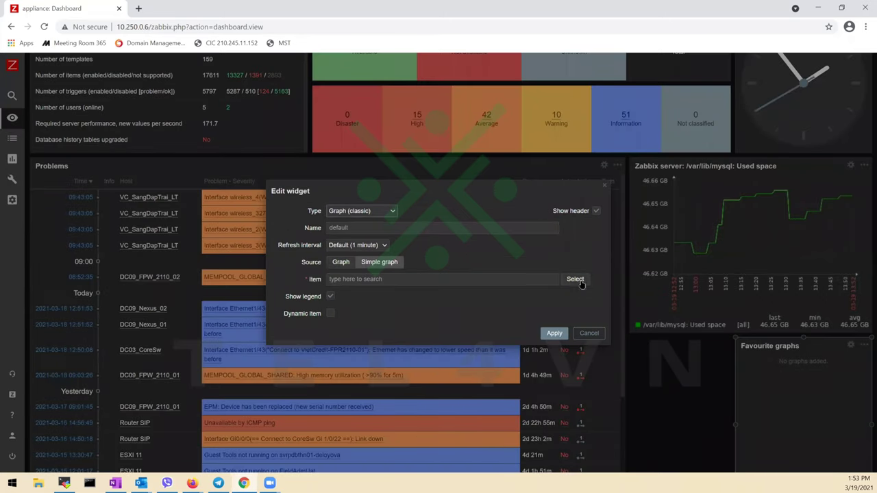
pyautogui.click(575, 279)
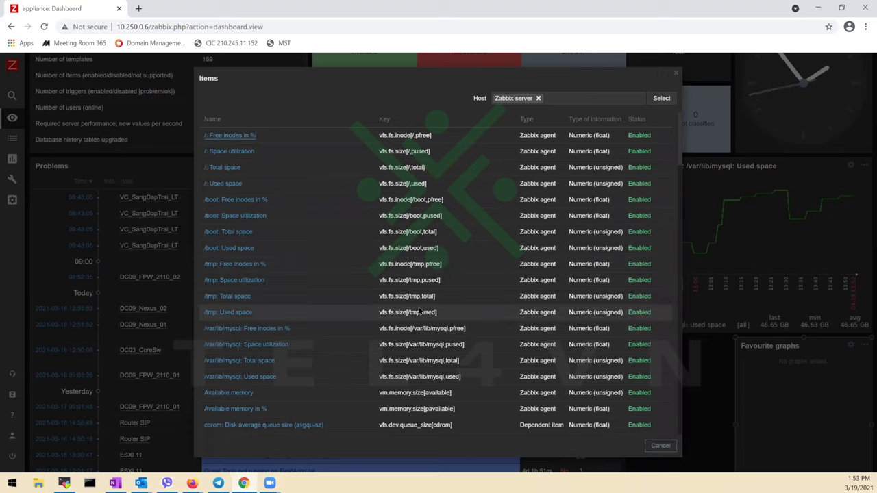
pyautogui.hotkey('ctrl', 'f')
pyautogui.write('sql')
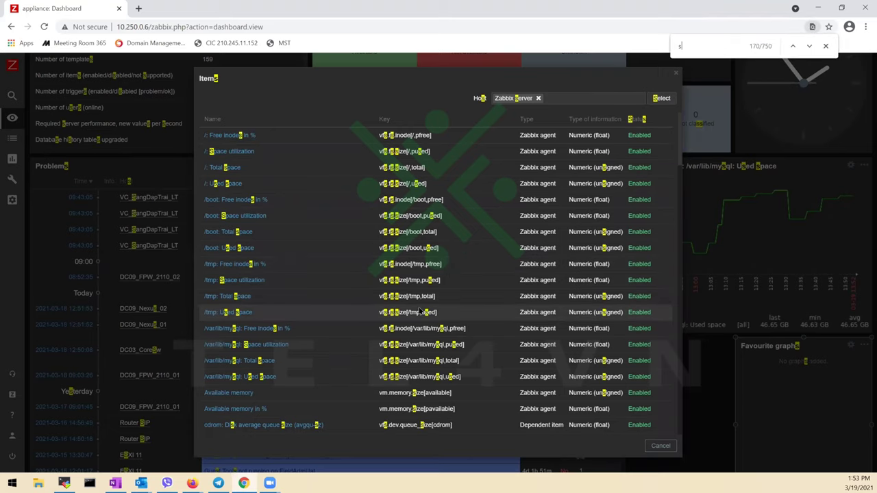
pyautogui.press('BackSpace')
pyautogui.press('BackSpace')
pyautogui.write('ql')
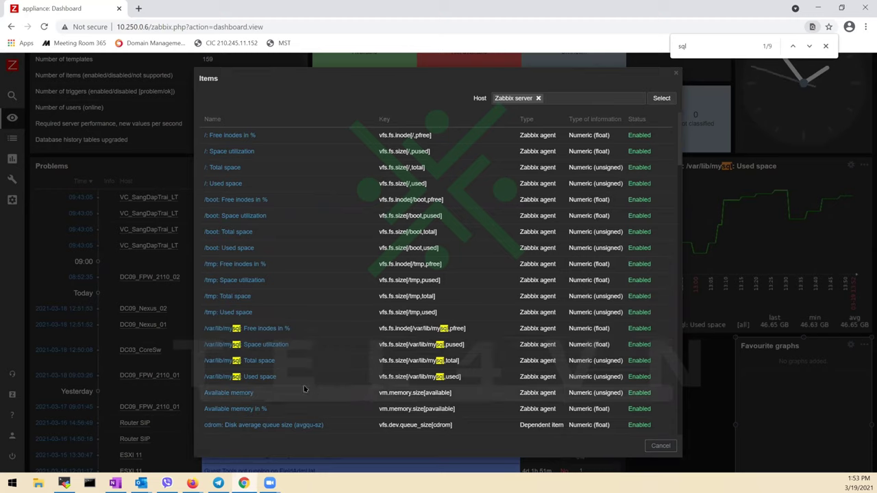
pyautogui.click(274, 348)
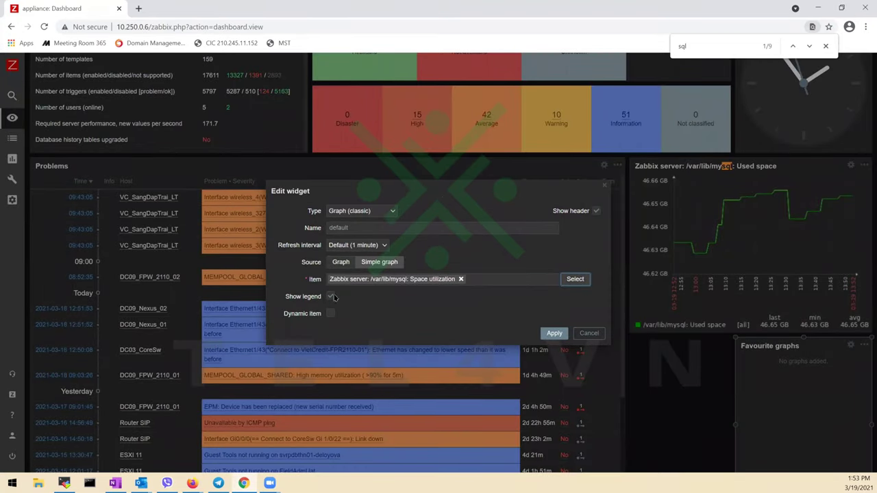
pyautogui.click(555, 333)
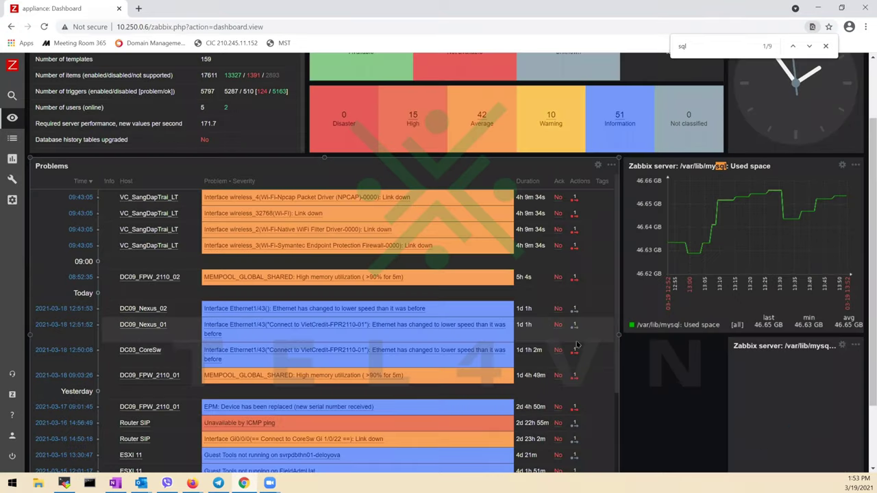
# Step: Widen the Space utilization graph widget to match the Used space graph above it, and dismiss the page search
pyautogui.moveTo(730, 422); pyautogui.dragTo(624, 419)
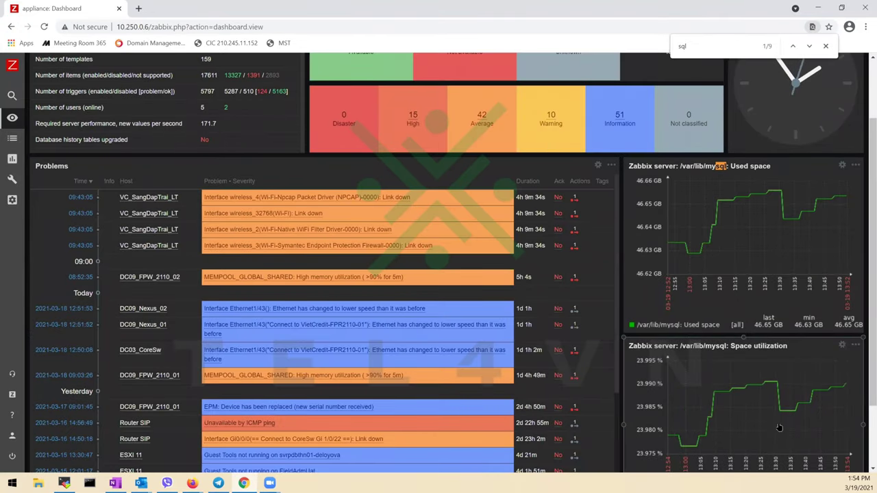
pyautogui.scroll(-1, 779, 428)
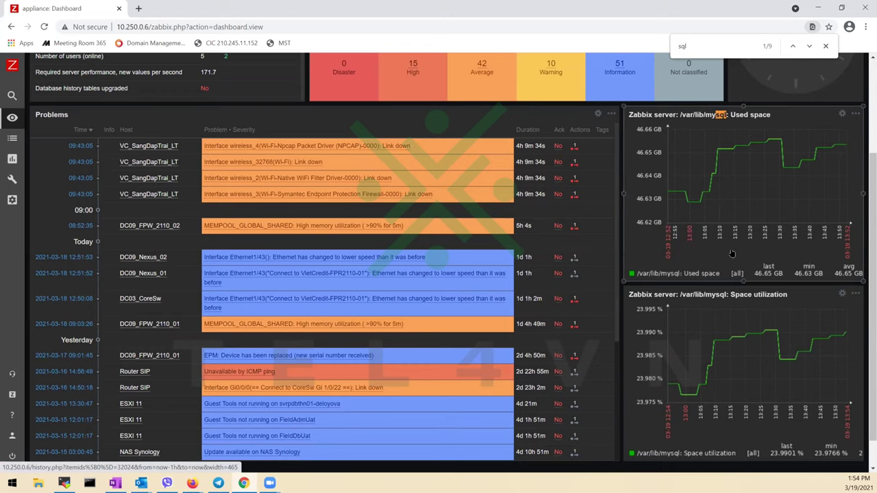
pyautogui.press('Escape')
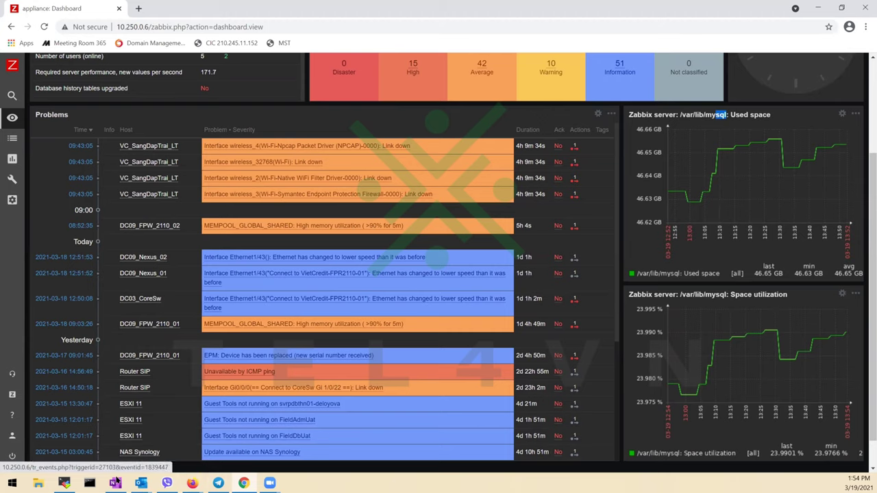
# Step: Save the edited Global view dashboard, staying on it when asked about leaving with unsaved changes
pyautogui.scroll(3, 360, 267)
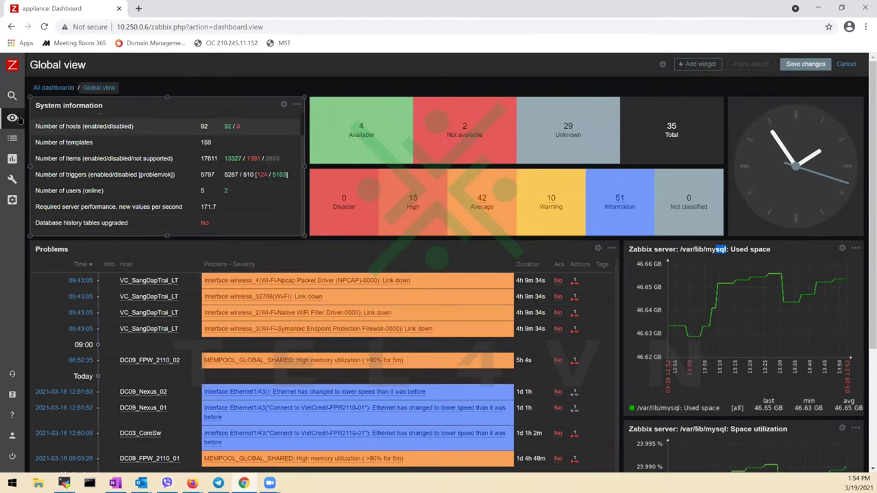
pyautogui.moveTo(20, 147)
pyautogui.click(52, 153)
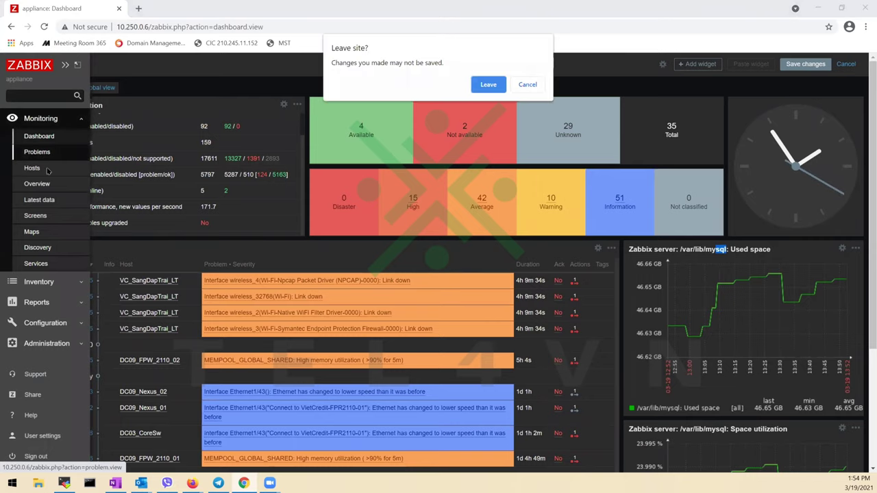
pyautogui.click(528, 84)
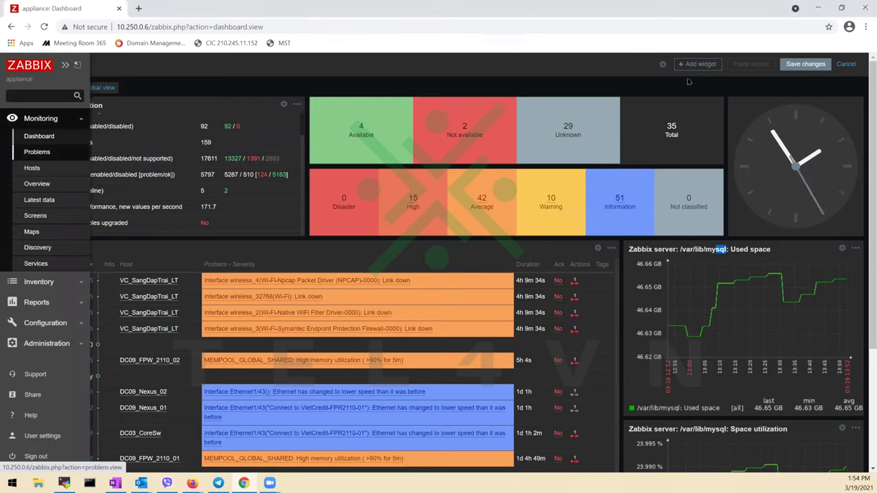
pyautogui.click(805, 63)
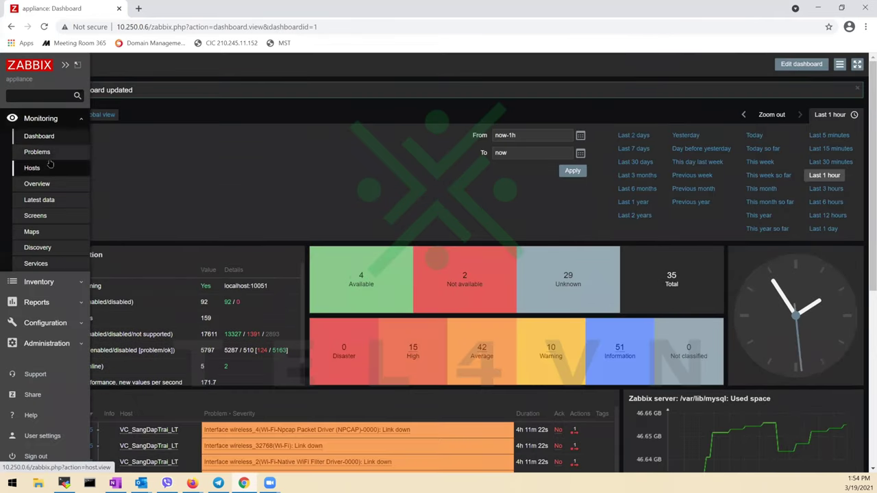
# Step: Open the monitoring Problems page and review the status and severity of the listed problems
pyautogui.click(53, 157)
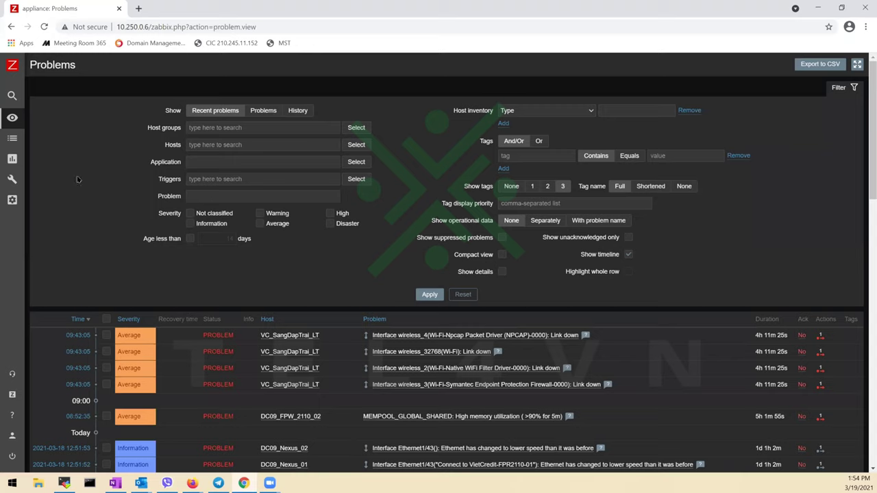
pyautogui.doubleClick(218, 335)
pyautogui.scroll(-2, 220, 365)
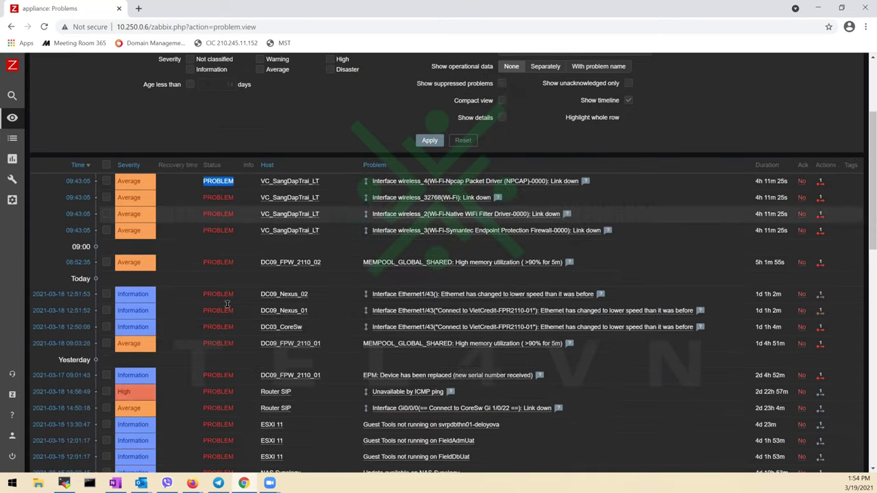
pyautogui.doubleClick(137, 231)
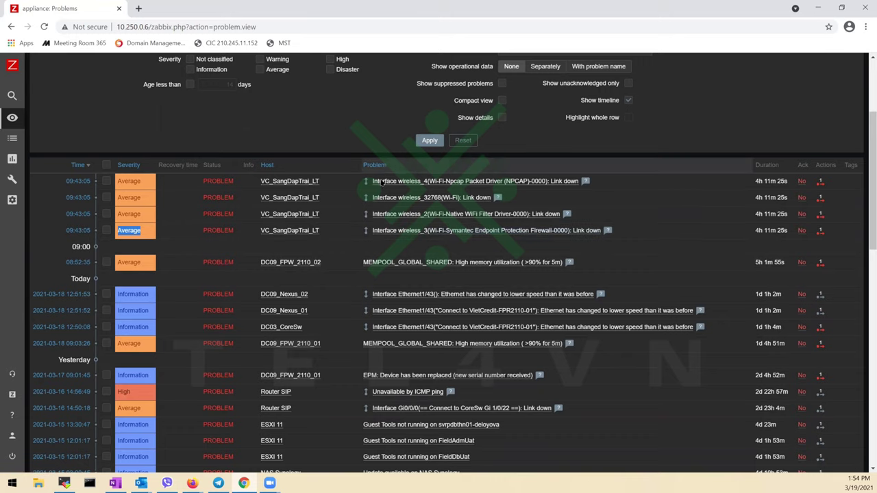
# Step: Close the Interface wireless_3 link down problem on host VC_SangDapTrai_LT through its acknowledgement update
pyautogui.moveTo(821, 232)
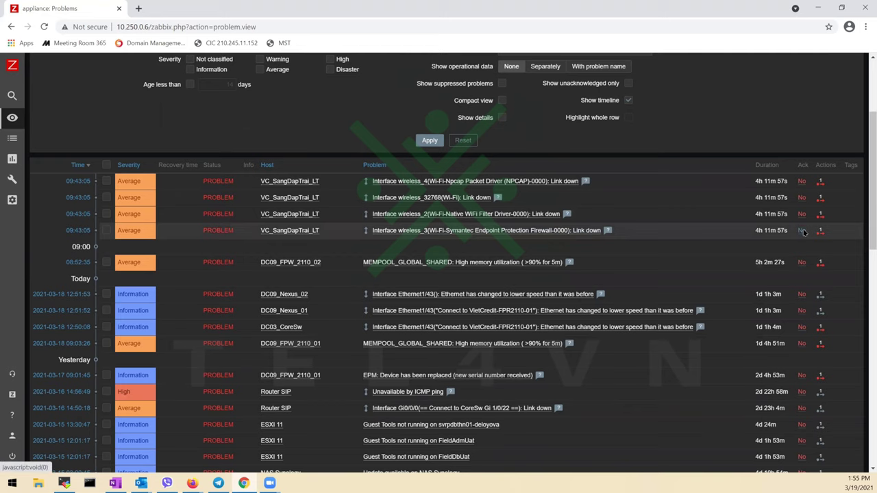
pyautogui.click(803, 231)
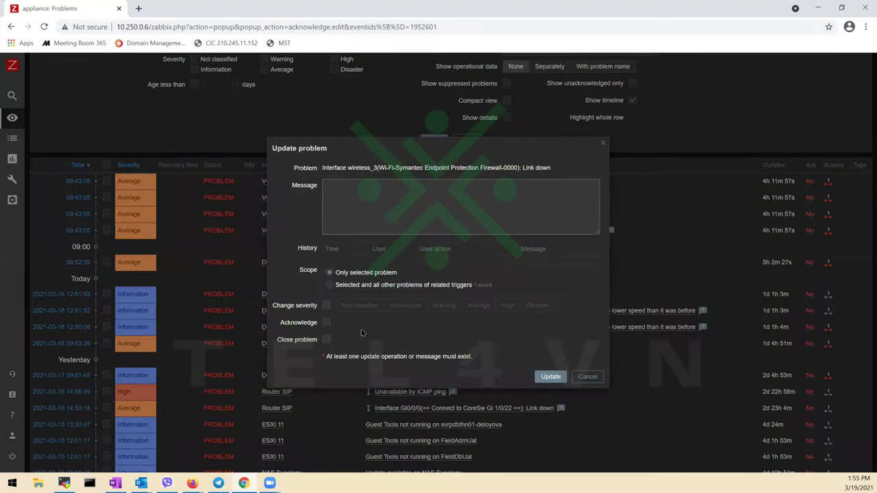
pyautogui.click(326, 340)
pyautogui.click(551, 377)
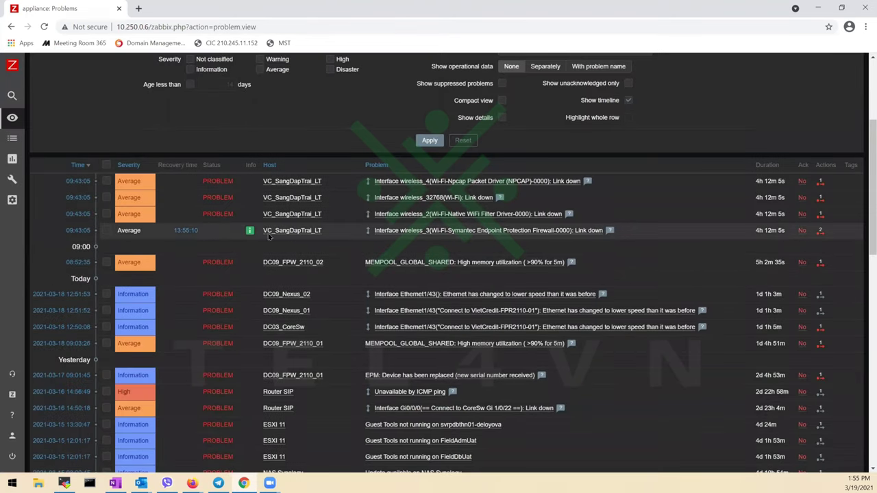
pyautogui.click(804, 214)
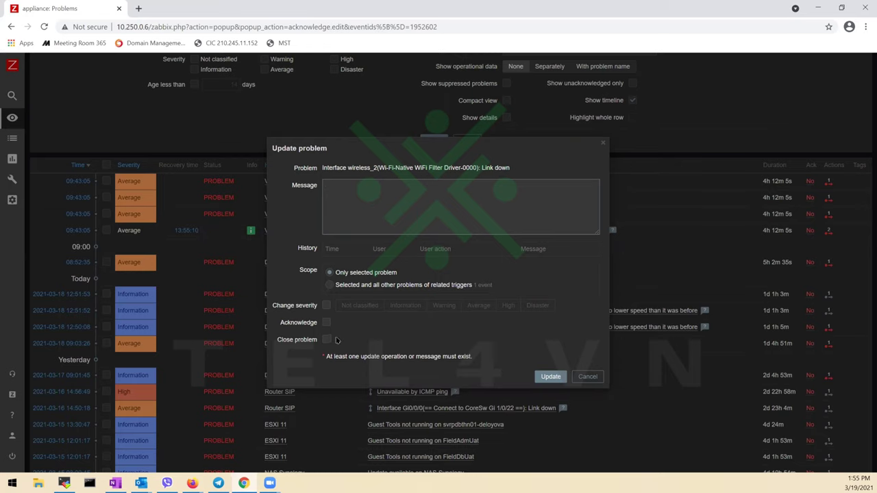
pyautogui.click(327, 305)
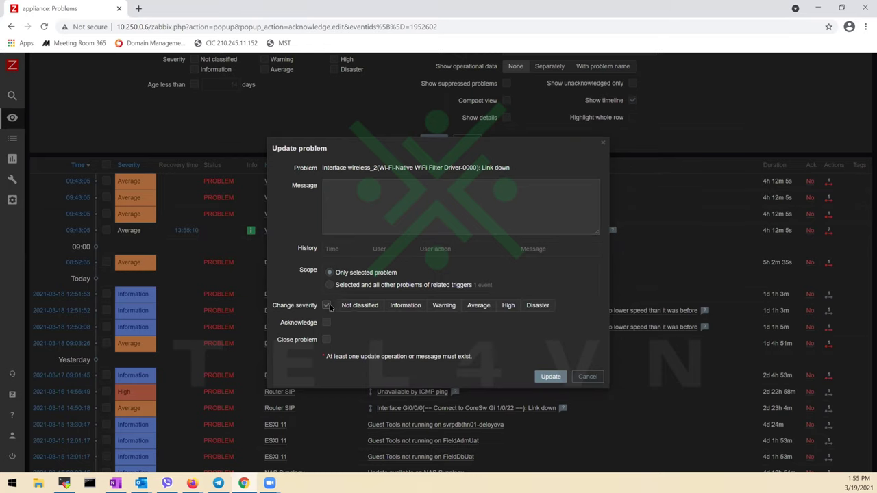
pyautogui.click(587, 376)
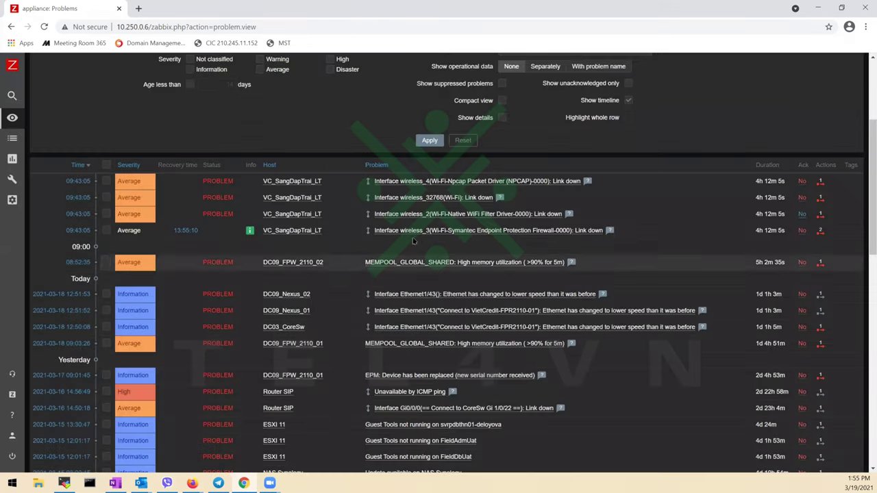
# Step: Change the severity of the Interface wireless_2 link down problem to Information and acknowledge it
pyautogui.doubleClick(128, 213)
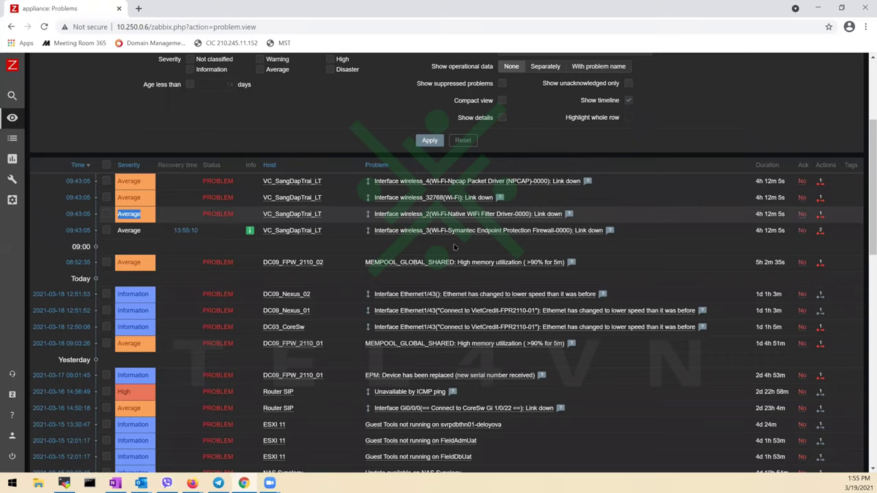
pyautogui.click(803, 214)
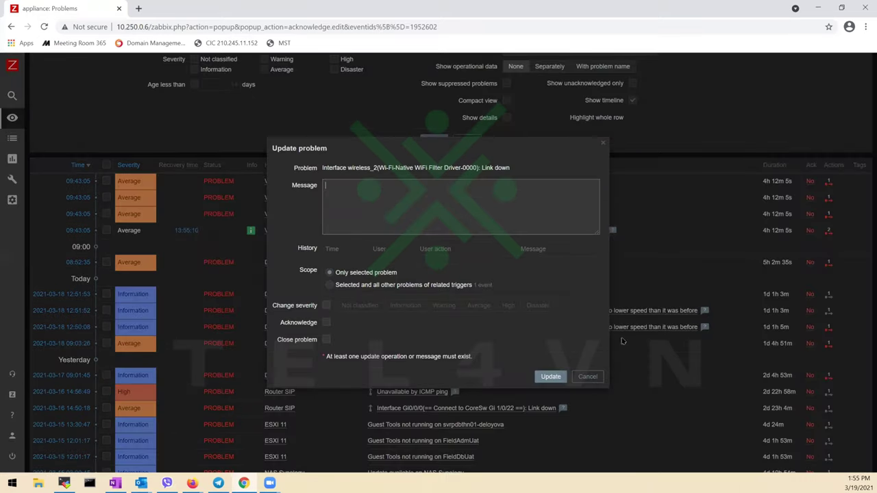
pyautogui.click(326, 306)
pyautogui.click(404, 305)
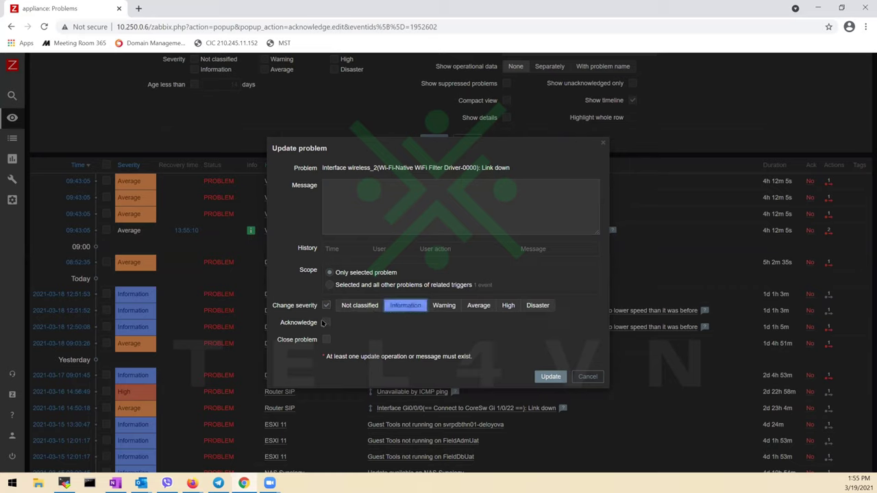
pyautogui.click(325, 322)
pyautogui.click(550, 376)
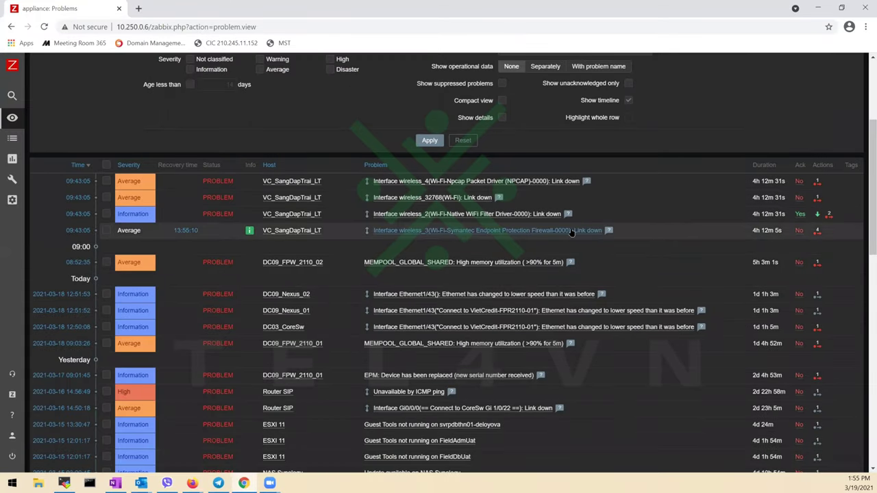
# Step: Update the acknowledged Interface wireless_2 link down problem to close it
pyautogui.click(799, 215)
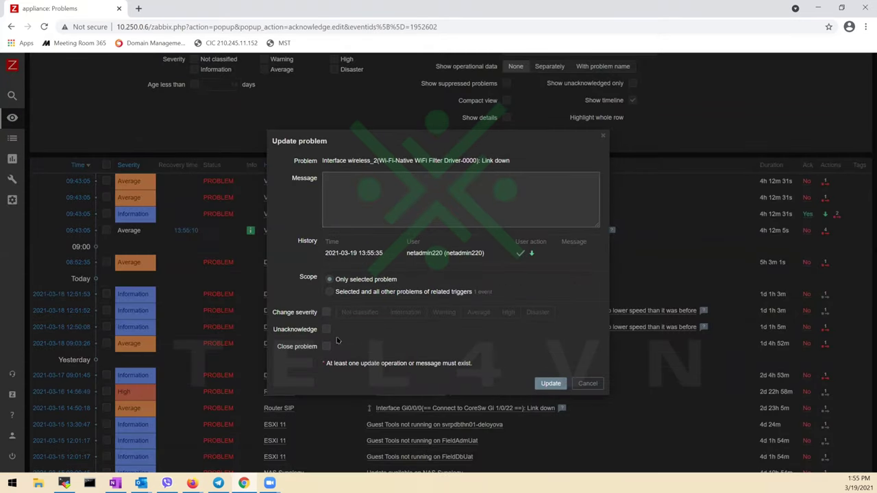
pyautogui.click(549, 385)
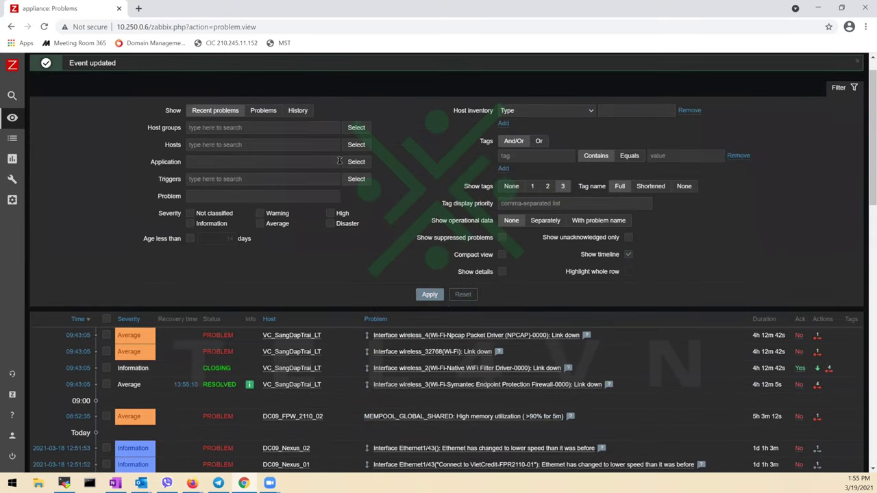
# Step: Filter the problem list by the Zabbix-Training host group, and remove that filter again
pyautogui.click(356, 128)
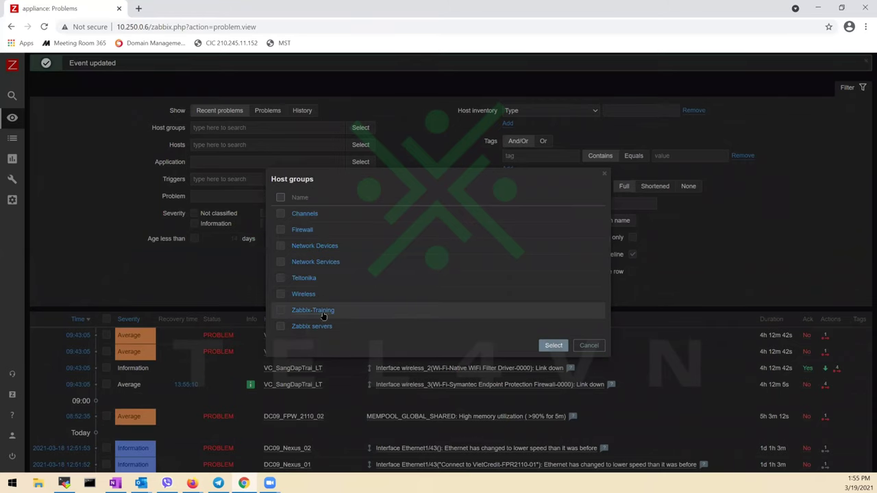
pyautogui.click(330, 312)
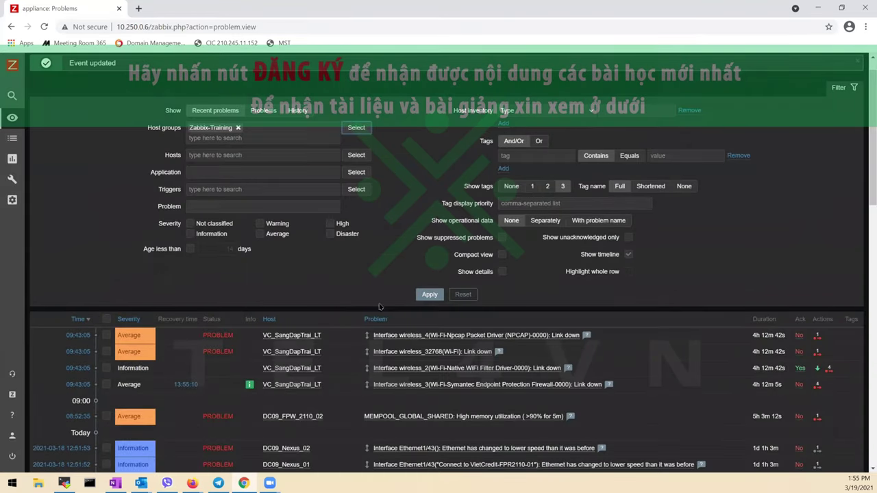
pyautogui.click(434, 295)
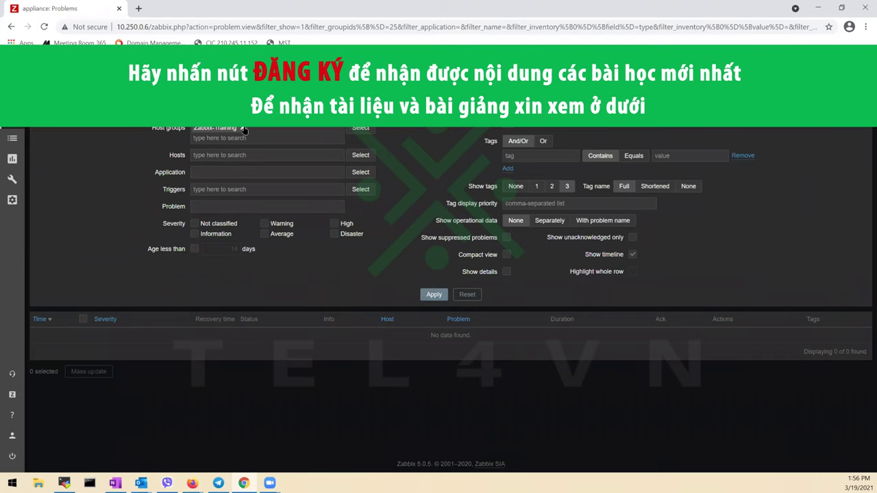
pyautogui.click(244, 130)
pyautogui.click(444, 297)
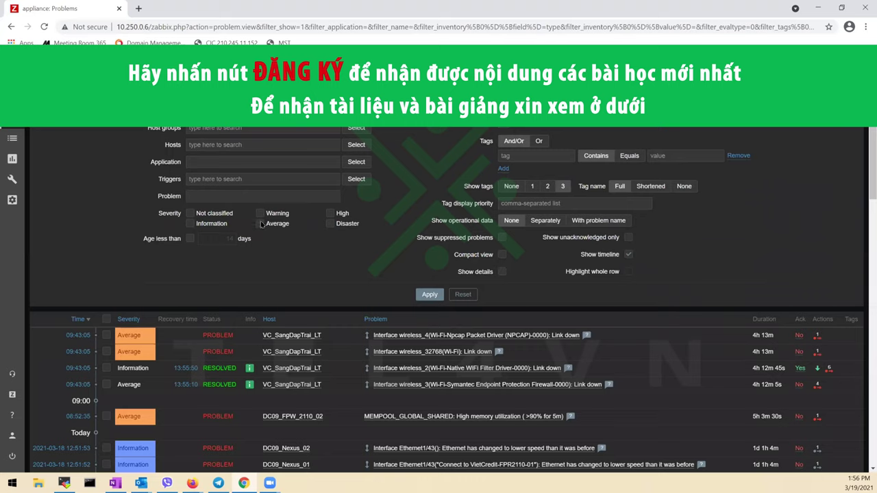
# Step: Filter the problem list to Information severity only, and reapply the filter without that severity
pyautogui.click(191, 224)
pyautogui.click(425, 294)
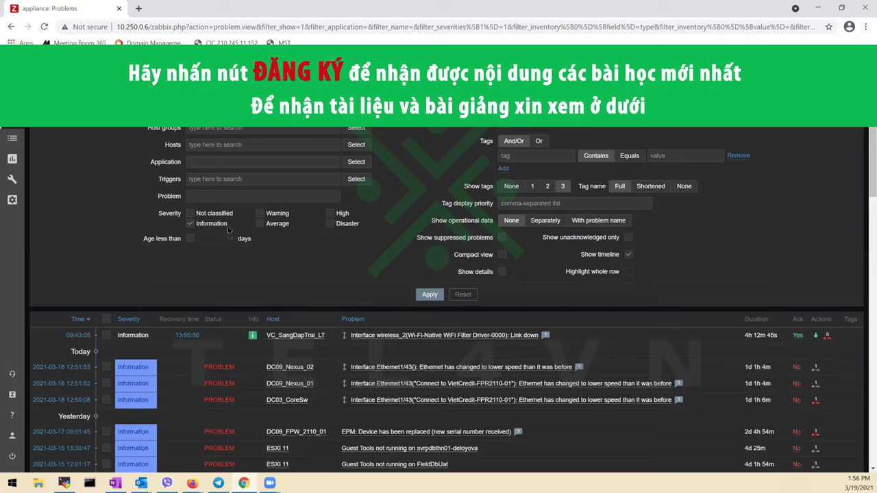
pyautogui.click(190, 223)
pyautogui.click(425, 295)
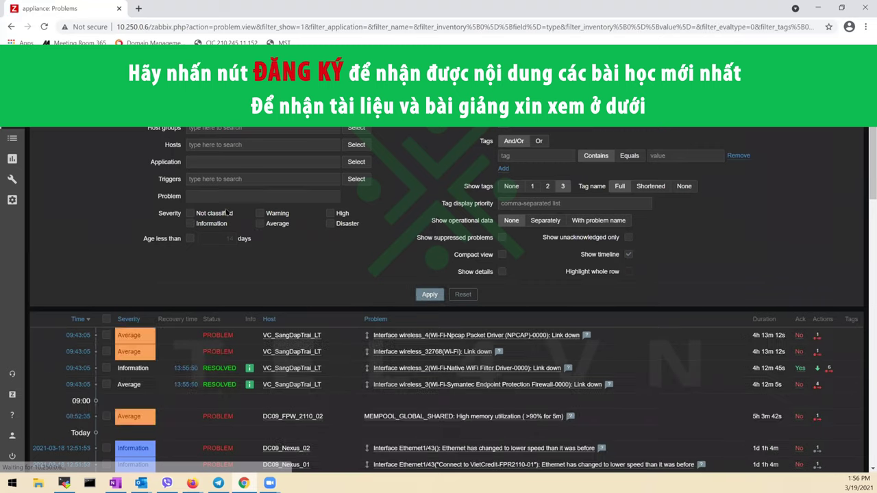
# Step: Open the monitored Hosts page and look through the full host list
pyautogui.moveTo(38, 152)
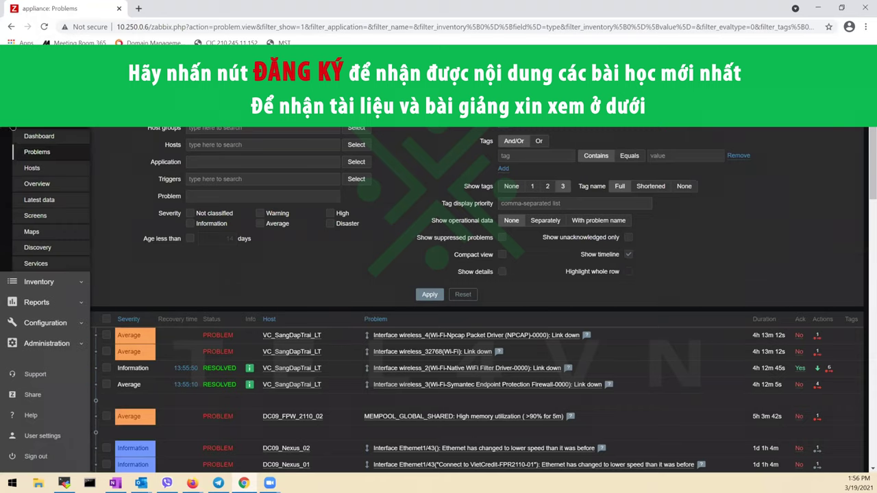
pyautogui.click(61, 173)
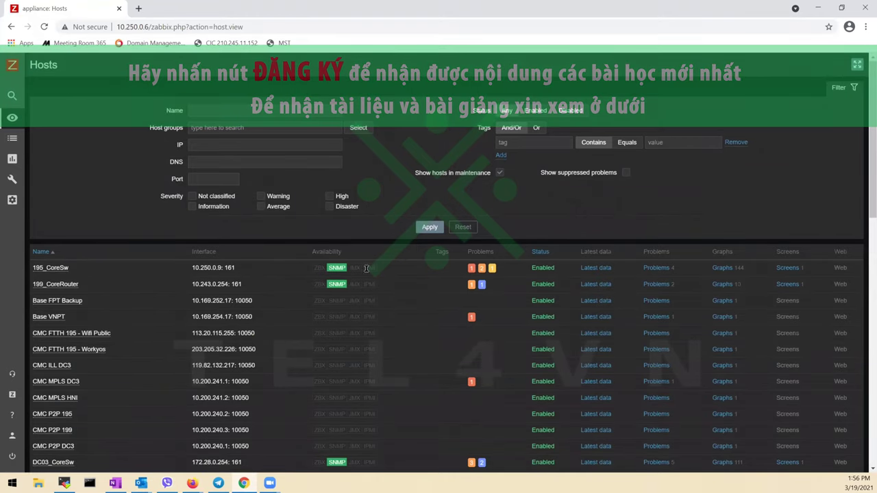
pyautogui.scroll(-6, 396, 294)
pyautogui.scroll(6, 396, 296)
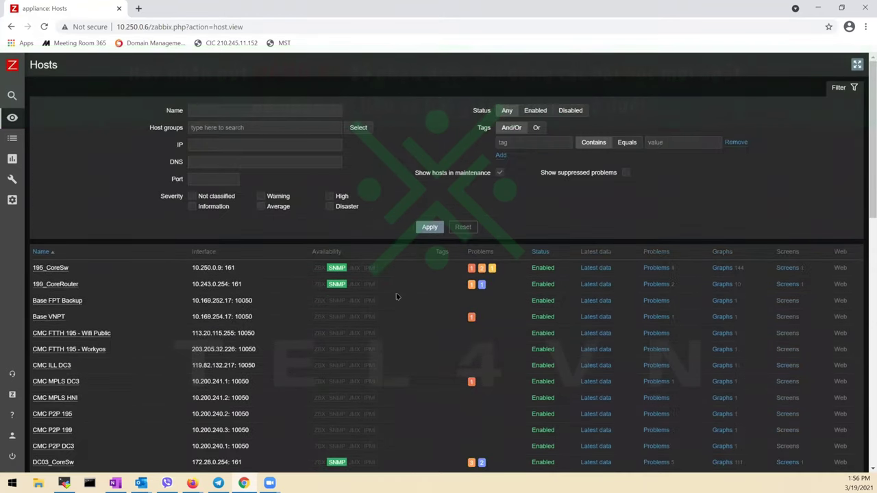
# Step: Filter the host list by the Zabbix-Training host group
pyautogui.click(322, 128)
pyautogui.click(353, 128)
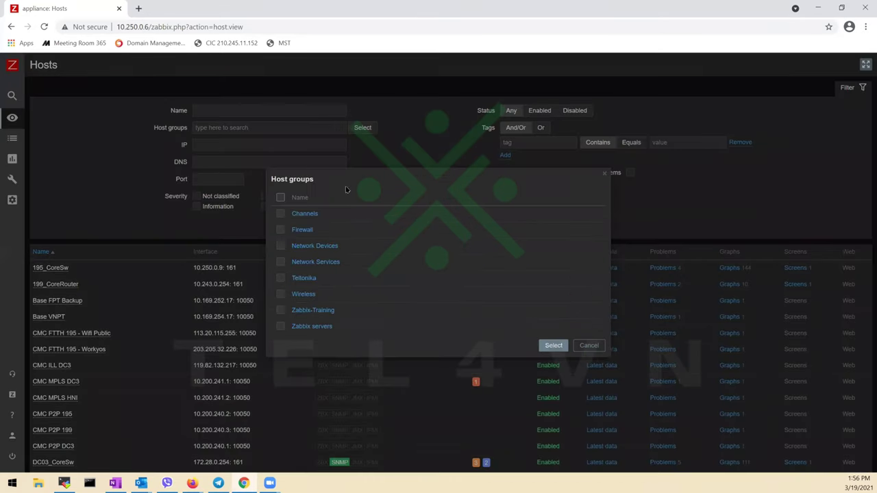
pyautogui.click(331, 312)
pyautogui.click(437, 244)
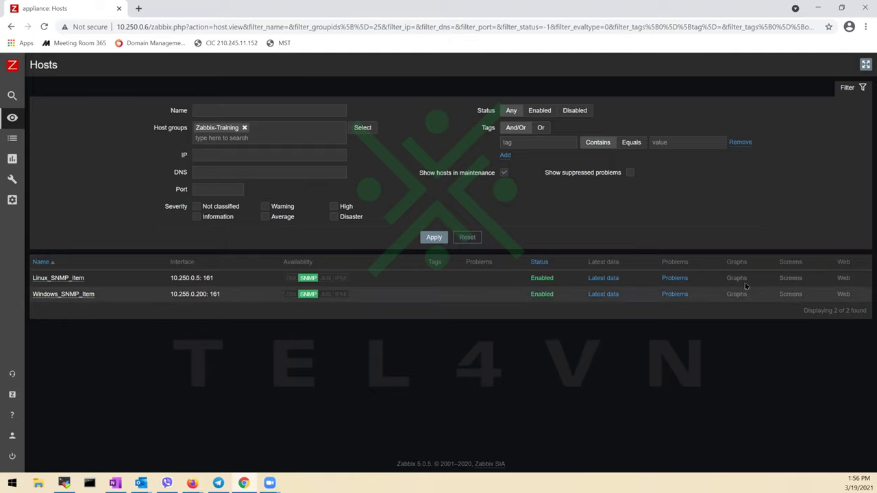
# Step: Replace the host group filter on the host list with Network Services and apply it
pyautogui.click(244, 128)
pyautogui.click(362, 128)
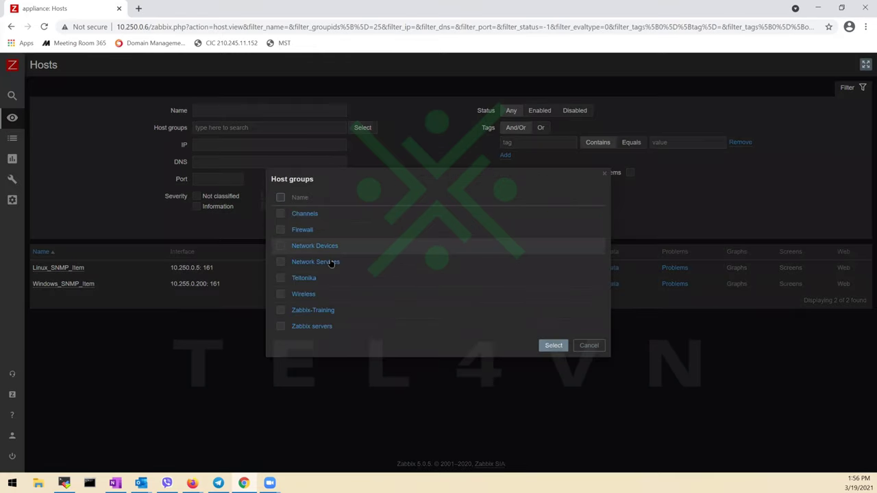
pyautogui.click(331, 263)
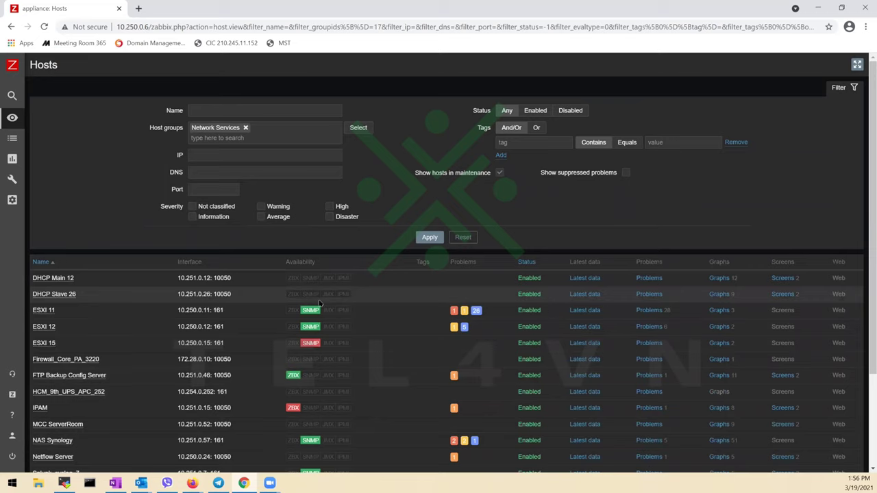
# Step: Open the graphs of host DHCP Main 12 in a separate browser tab and switch to it
pyautogui.rightClick(725, 277)
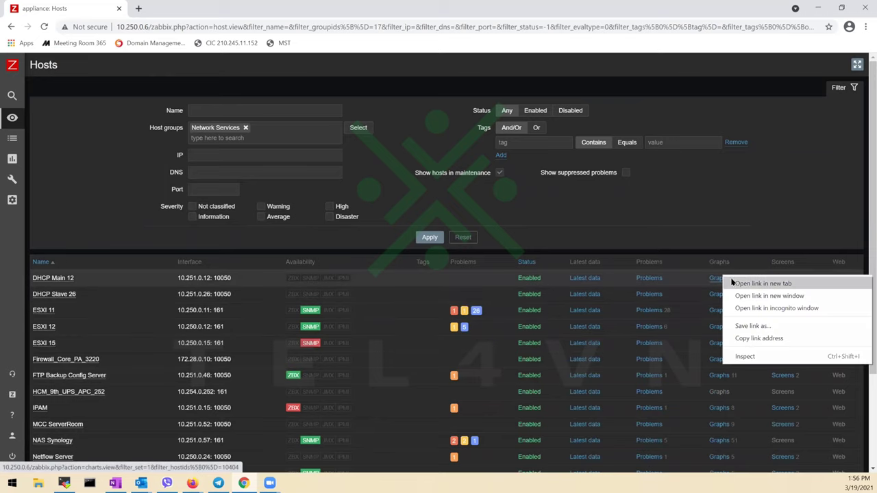
pyautogui.click(733, 283)
pyautogui.click(181, 8)
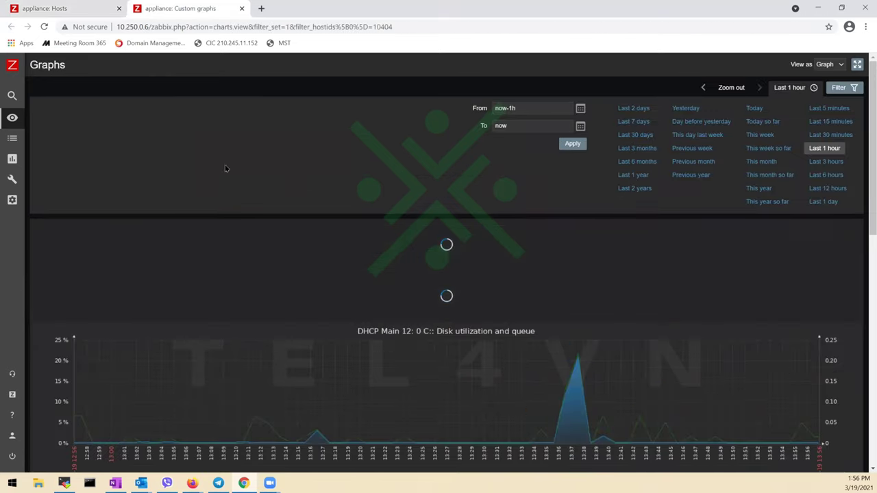
# Step: Examine the DHCP Main 12 graphs for network traffic, disk, CPU and memory, and close their browser tab
pyautogui.scroll(-5, 520, 324)
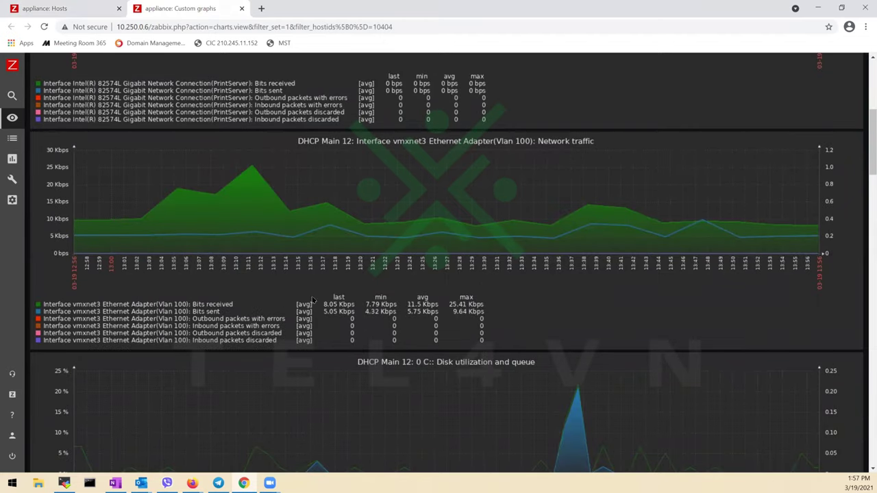
pyautogui.scroll(-10, 335, 301)
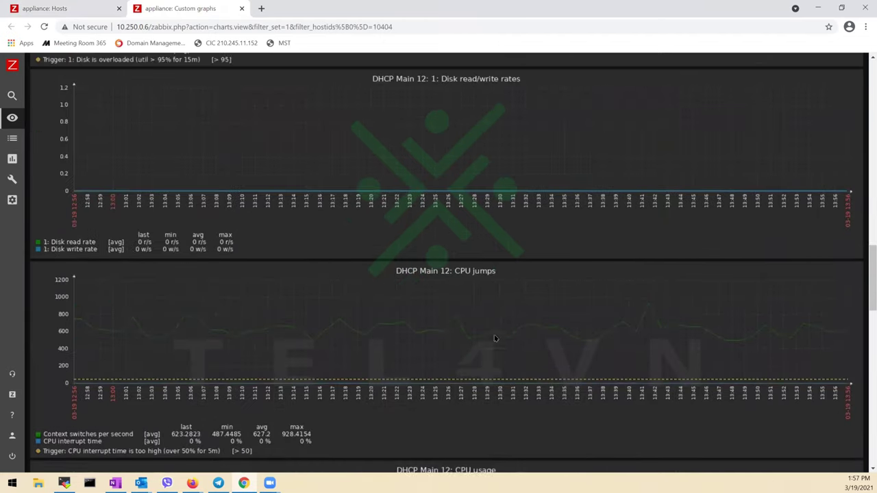
pyautogui.scroll(-10, 493, 338)
pyautogui.scroll(-5, 302, 277)
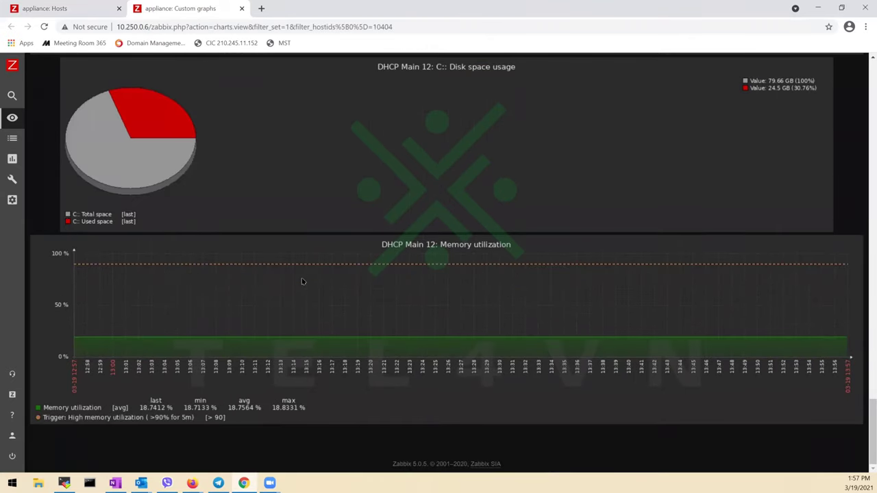
pyautogui.scroll(2, 302, 280)
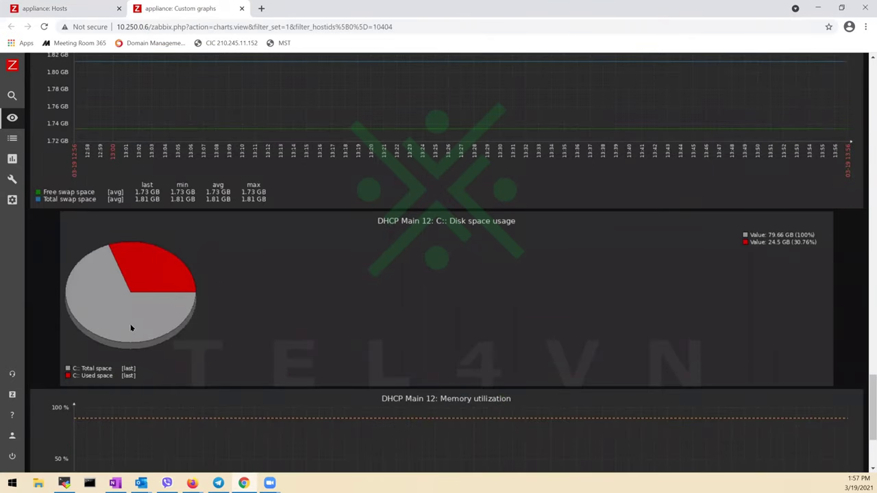
pyautogui.click(241, 8)
# Step: Open the monitoring Overview page and examine the trigger overview across all hosts
pyautogui.moveTo(24, 119)
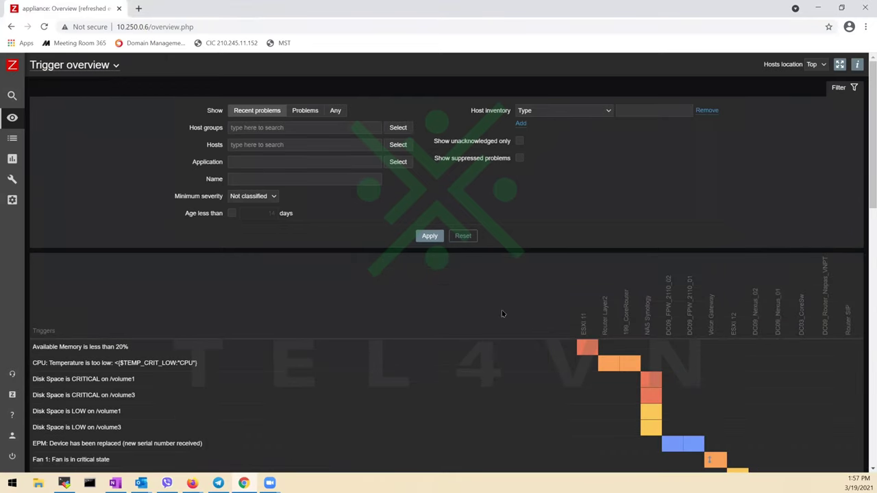
pyautogui.scroll(-5, 600, 362)
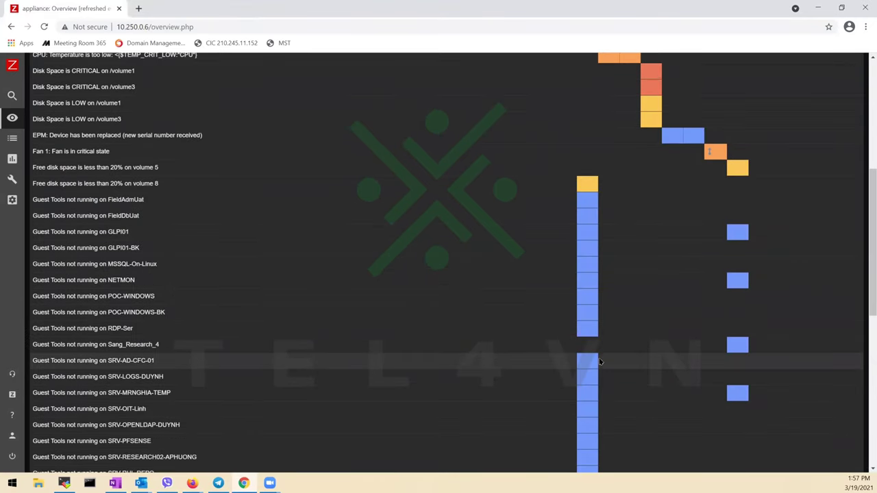
pyautogui.scroll(-5, 600, 362)
pyautogui.scroll(10, 599, 361)
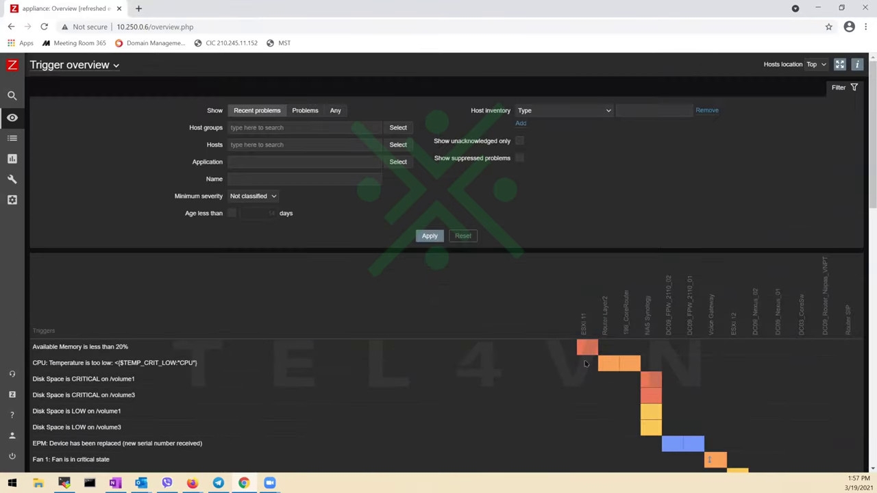
pyautogui.scroll(-15, 338, 422)
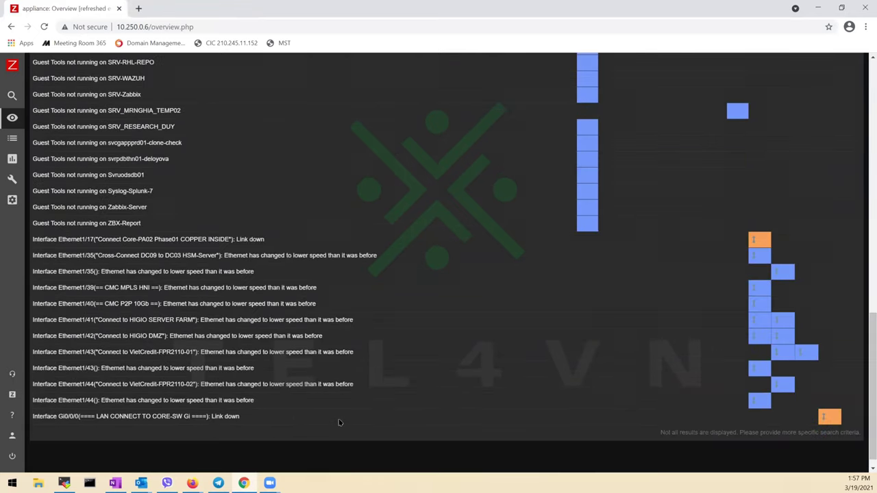
pyautogui.scroll(15, 335, 415)
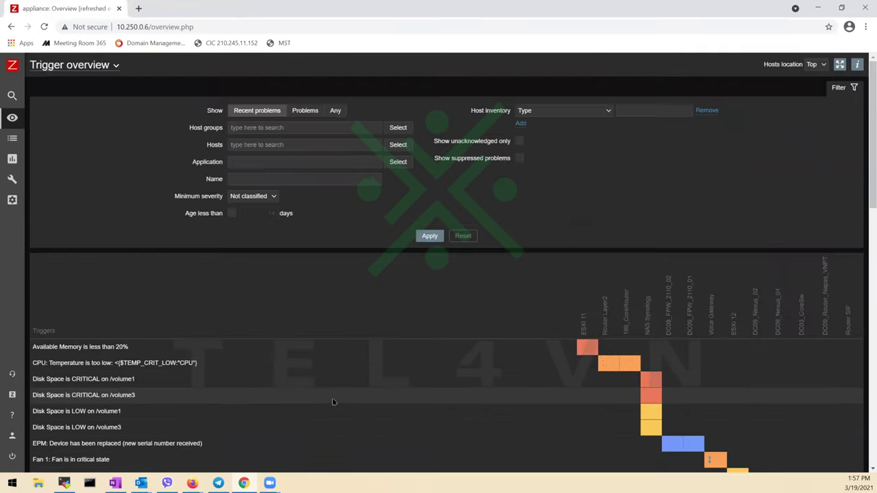
# Step: Switch from the trigger overview to the Data overview and look through the items listed per host
pyautogui.click(86, 66)
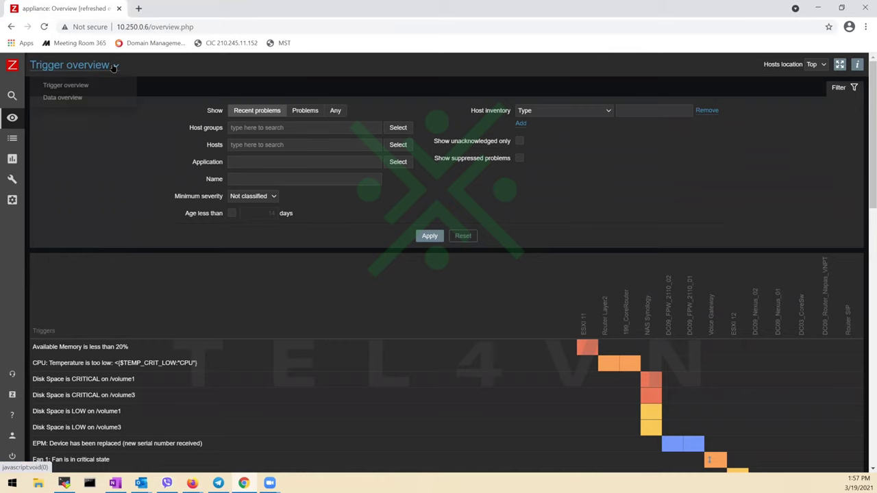
pyautogui.click(97, 97)
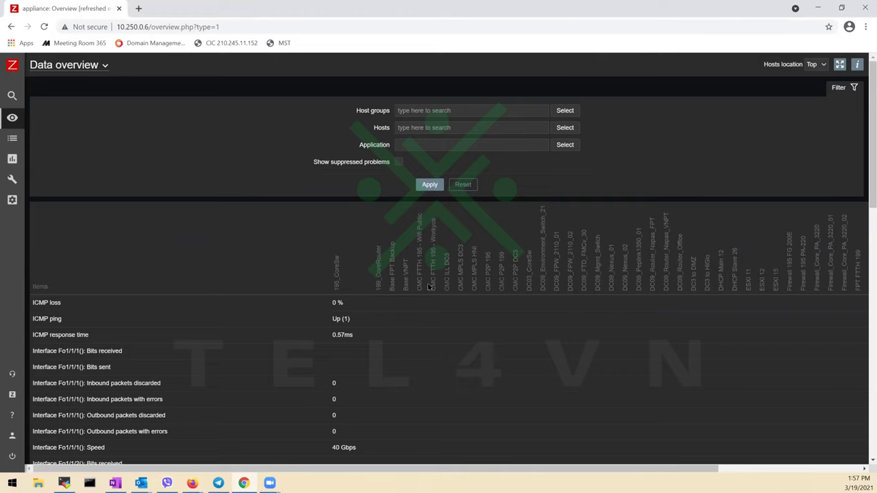
pyautogui.scroll(-15, 446, 287)
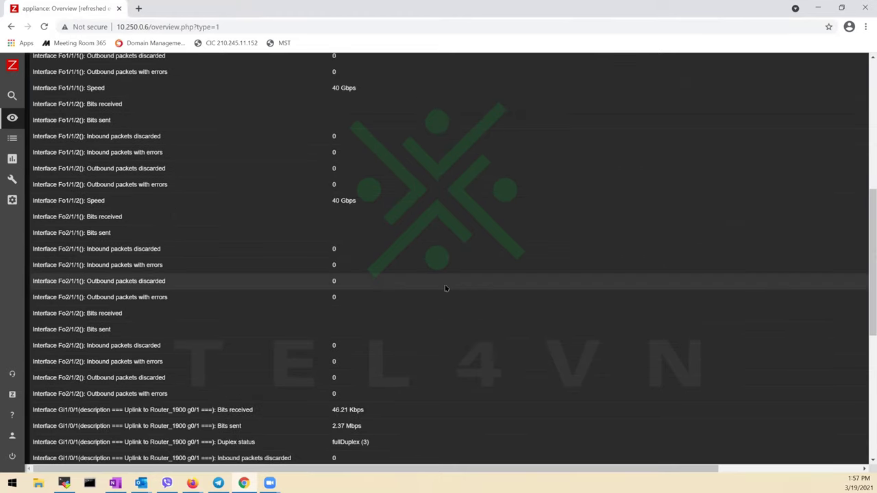
pyautogui.scroll(15, 446, 287)
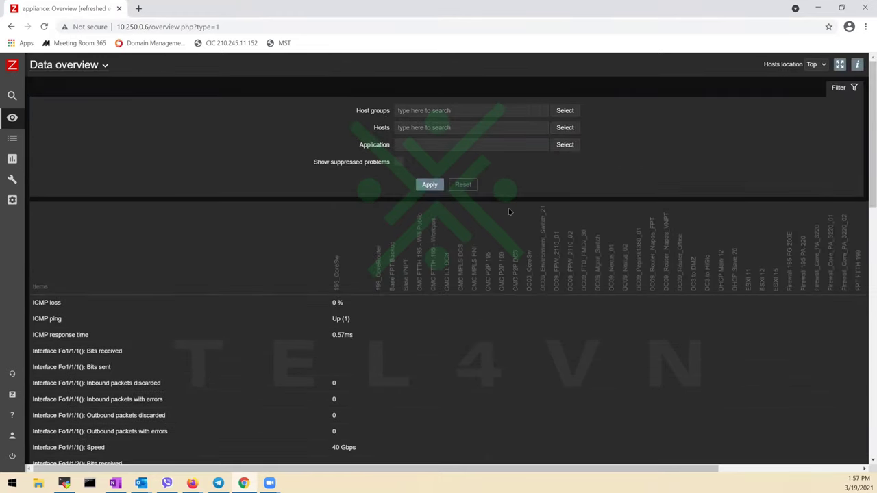
# Step: Filter the Data overview by the Zabbix-Training host group and the Windows_SNMP_Item host
pyautogui.click(565, 110)
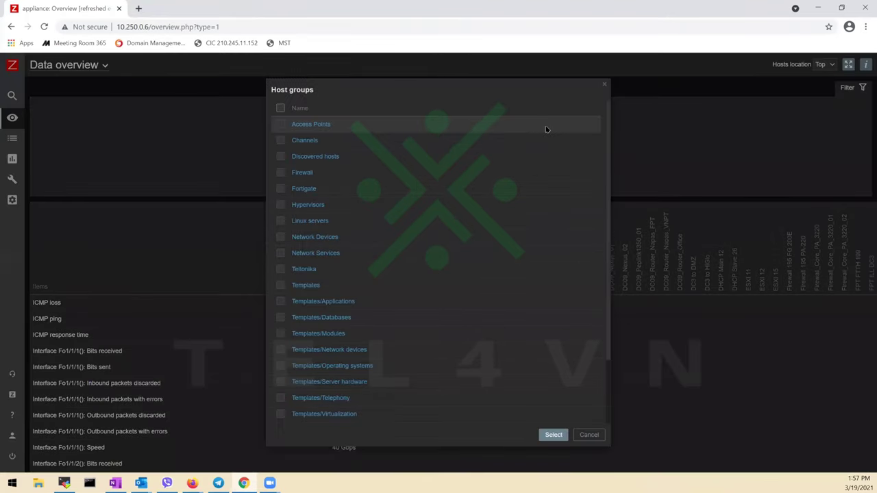
pyautogui.scroll(-3, 390, 336)
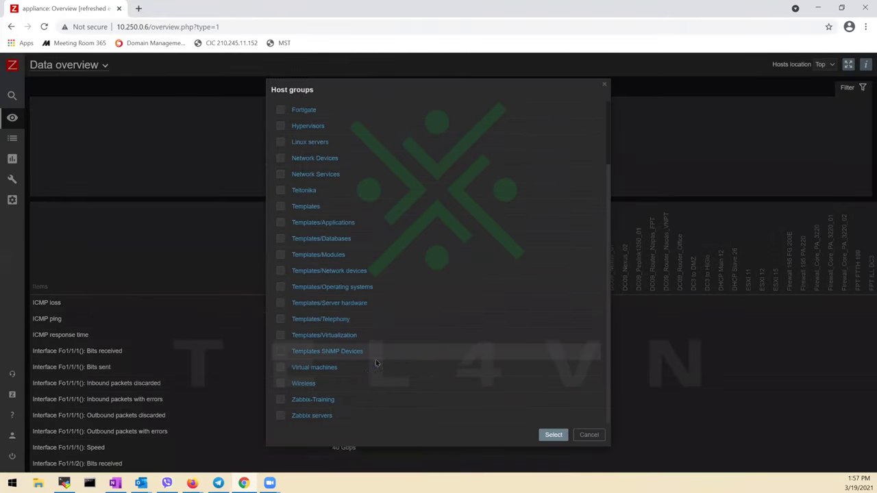
pyautogui.click(312, 399)
pyautogui.click(567, 139)
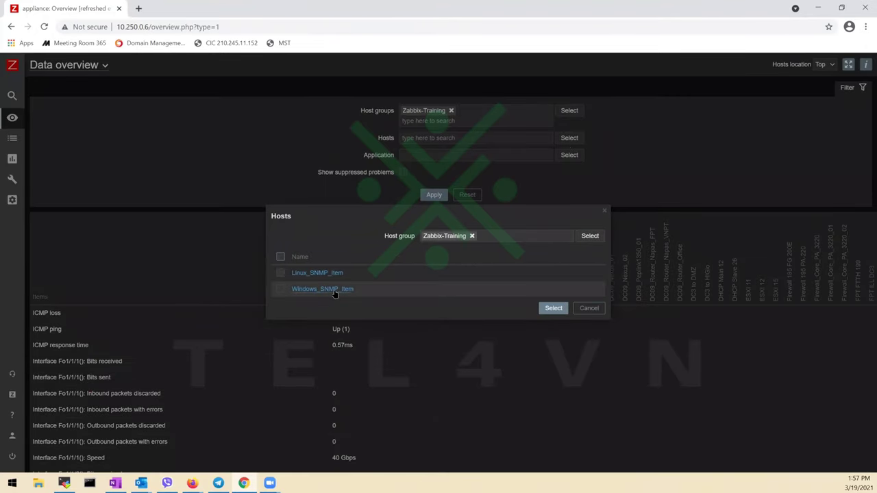
pyautogui.click(335, 288)
pyautogui.click(430, 206)
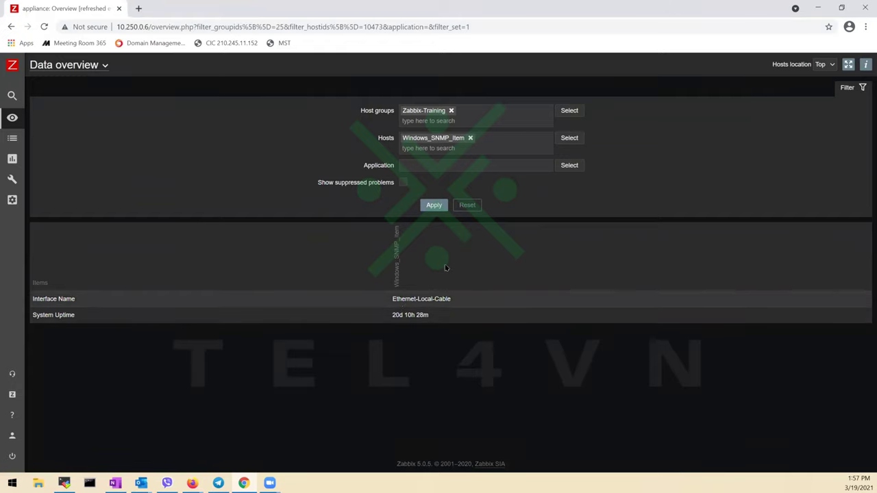
# Step: Add the Linux_SNMP_Item host to the Data overview filter alongside Windows_SNMP_Item and apply it
pyautogui.click(569, 139)
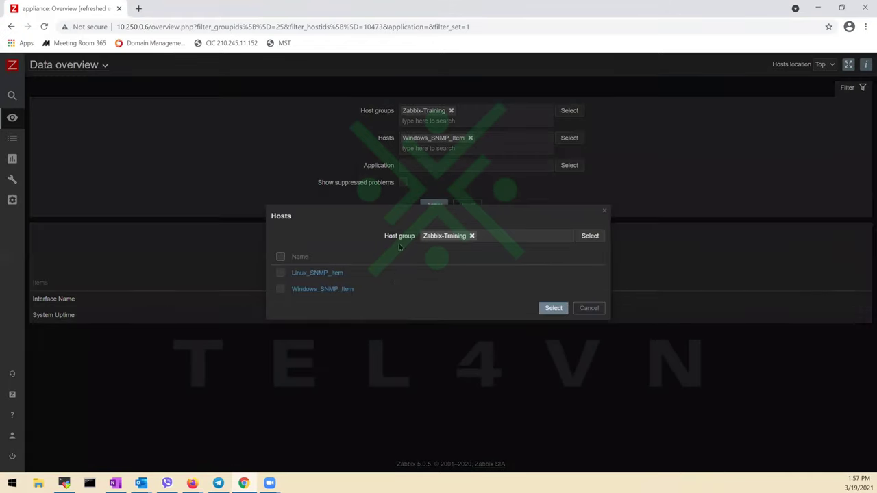
pyautogui.click(281, 273)
pyautogui.click(280, 289)
pyautogui.click(553, 308)
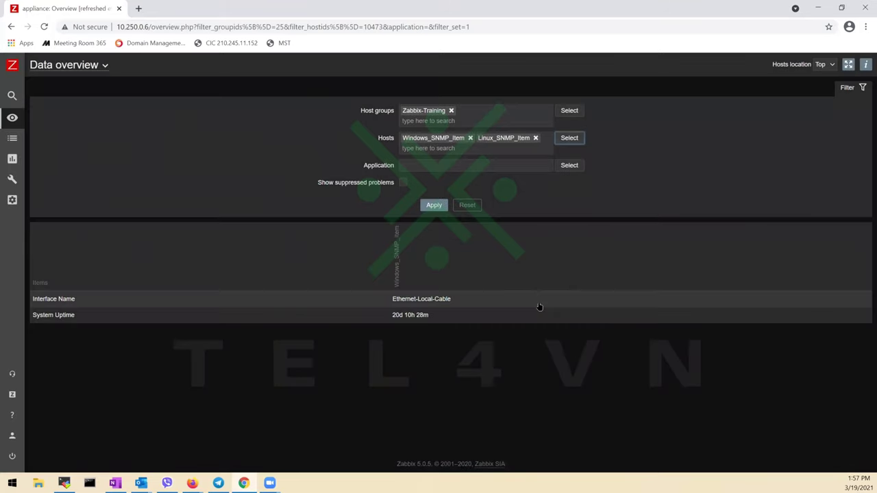
pyautogui.click(433, 205)
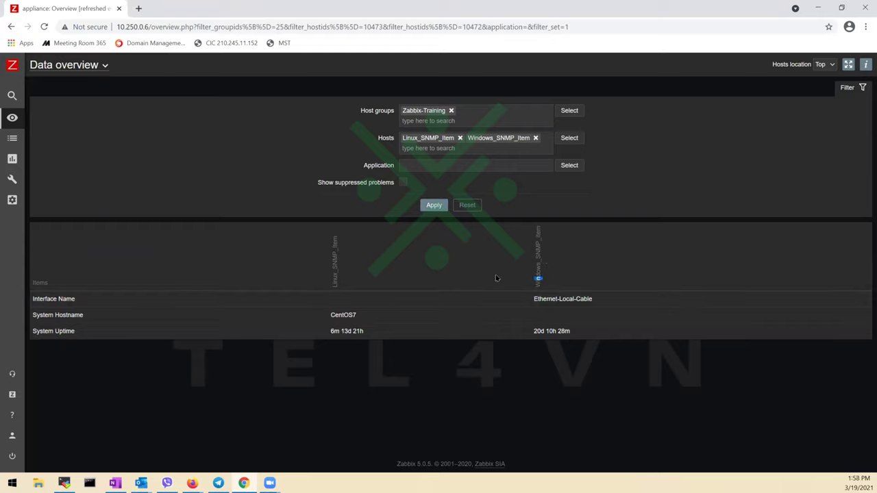
pyautogui.doubleClick(339, 280)
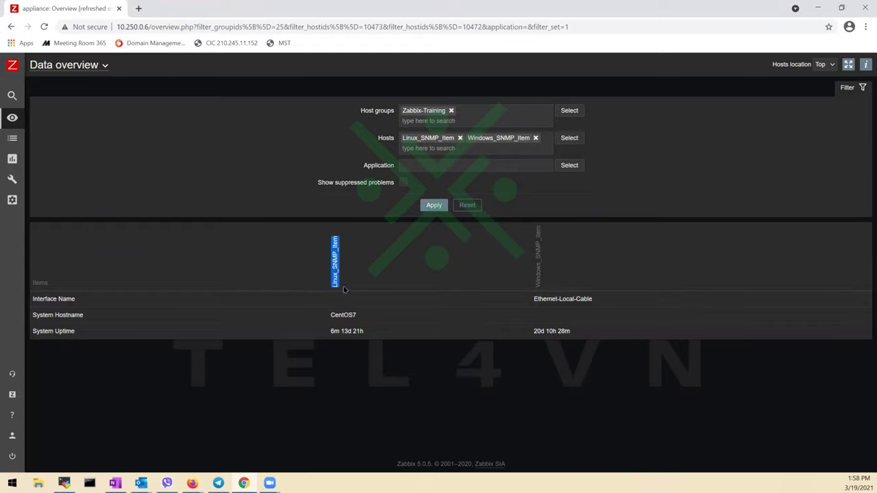
pyautogui.click(341, 380)
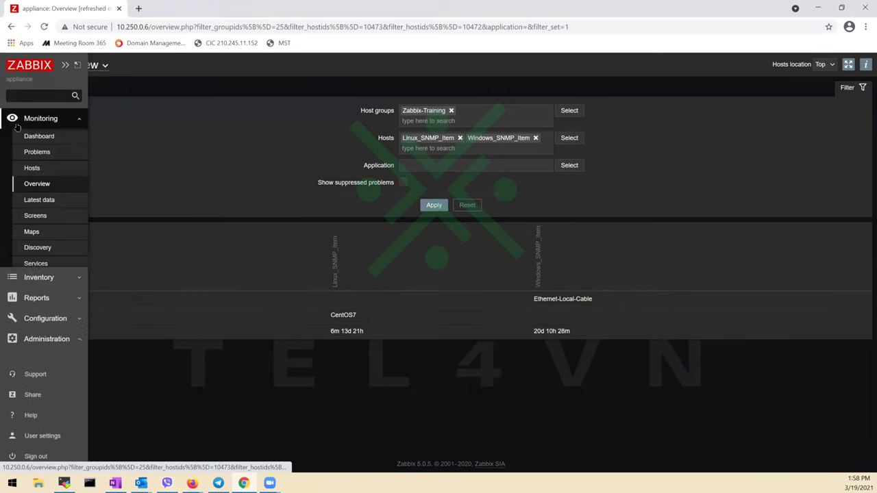
# Step: Open the Latest data page and replace its Network Services host group filter with Zabbix-Training
pyautogui.click(70, 201)
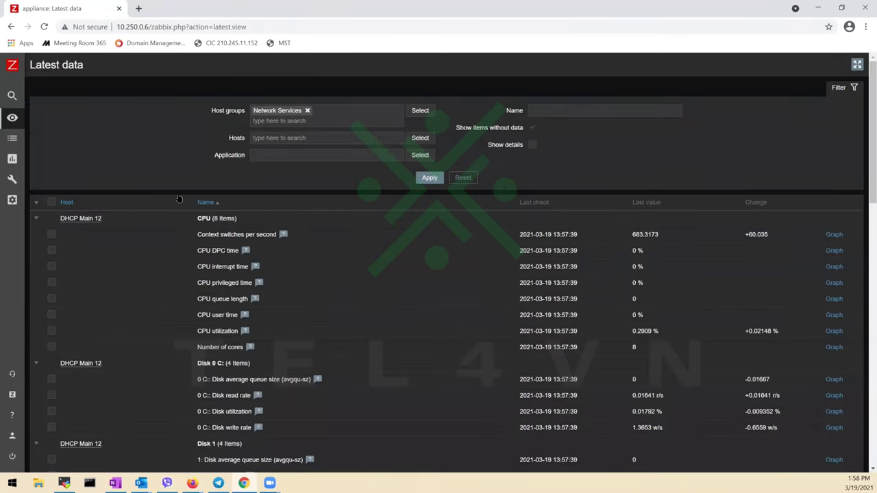
pyautogui.click(308, 110)
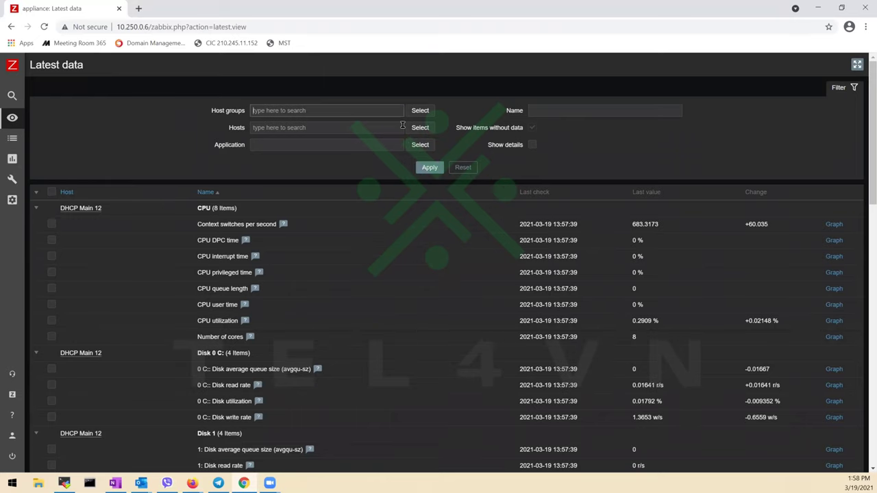
pyautogui.click(431, 111)
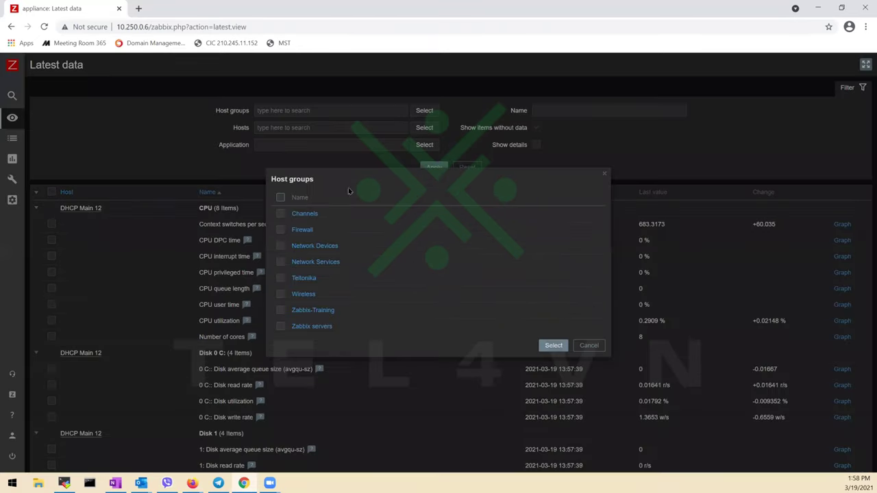
pyautogui.click(313, 311)
pyautogui.click(430, 179)
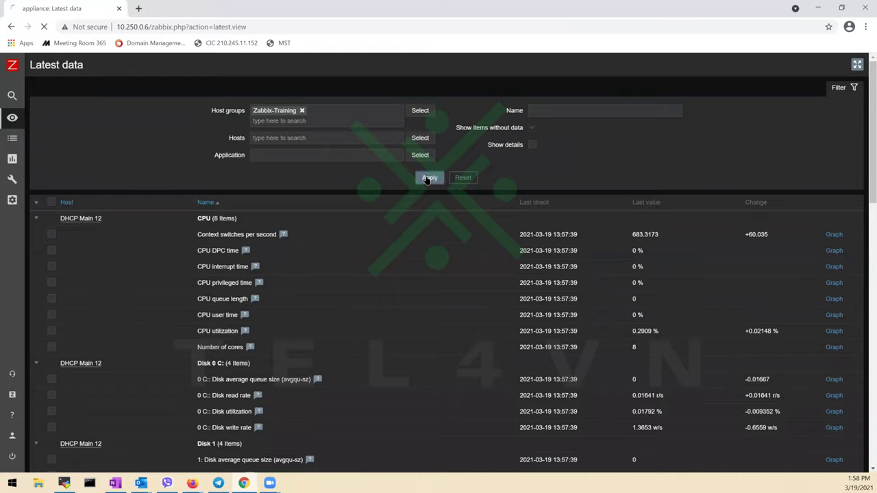
# Step: Open the Maps page and look over the network map from the ISP links down to the Wifi access points
pyautogui.click(659, 250)
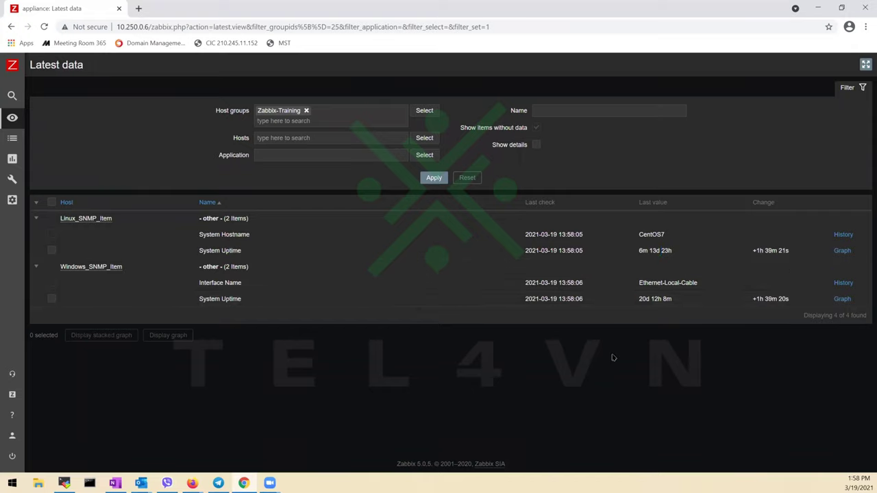
pyautogui.moveTo(12, 198)
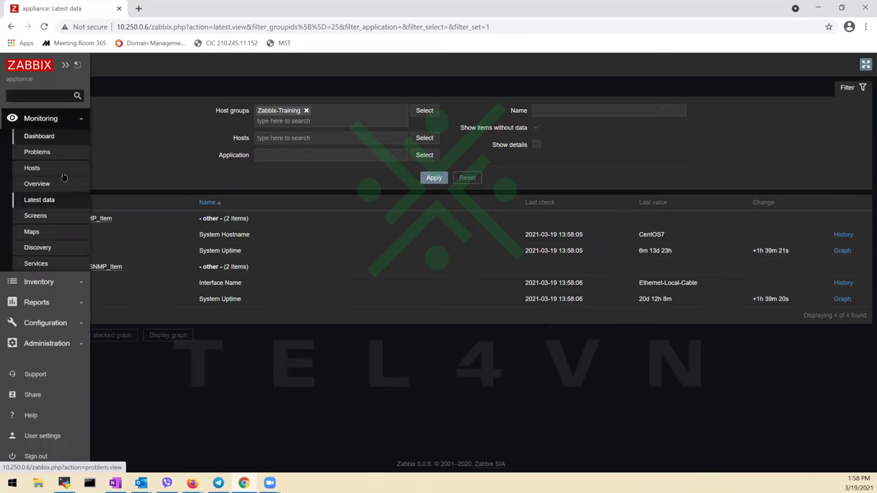
pyautogui.click(73, 234)
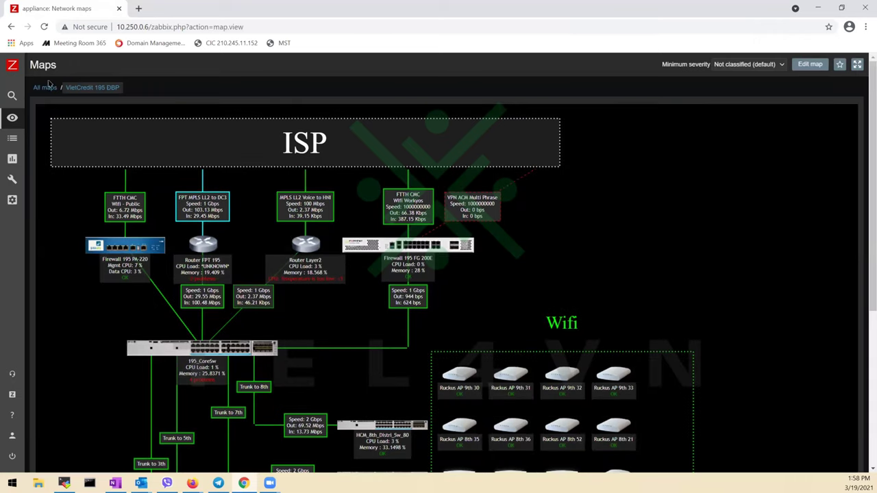
pyautogui.scroll(-4, 546, 338)
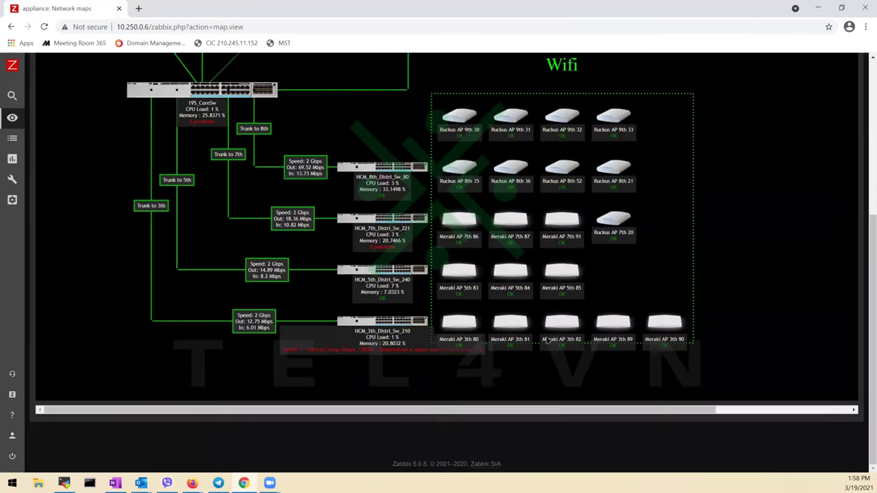
pyautogui.scroll(4, 547, 336)
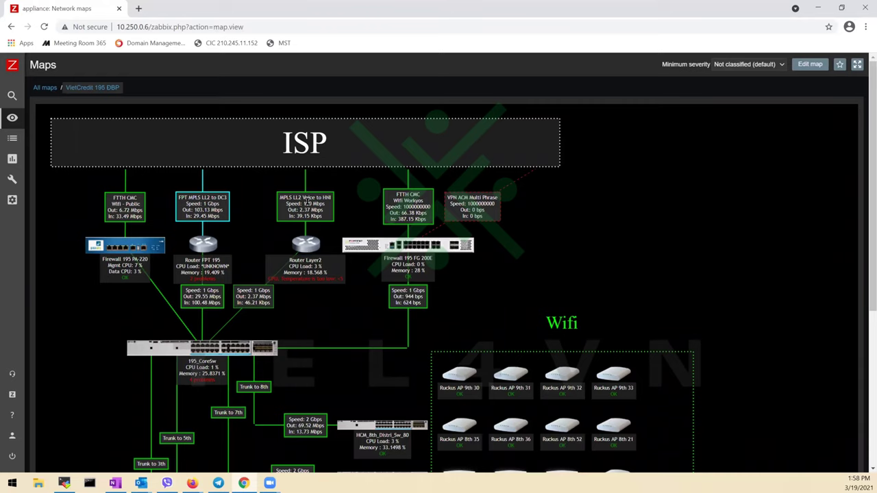
pyautogui.scroll(-2, 373, 362)
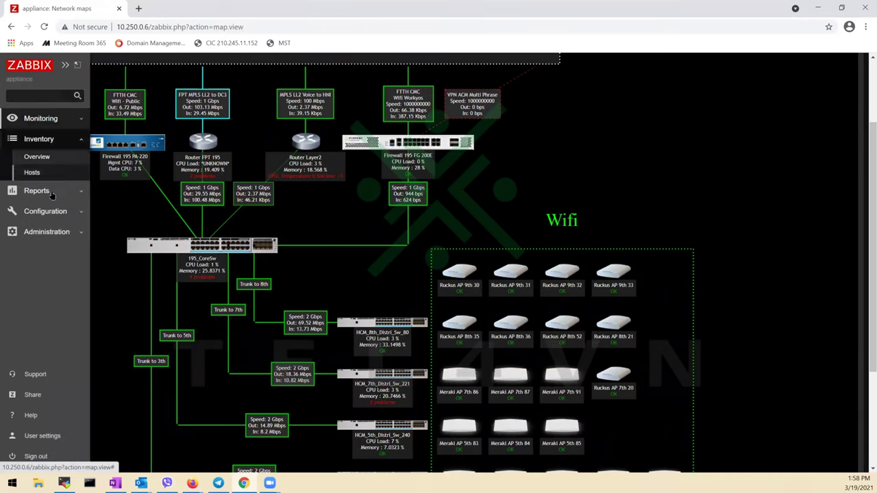
# Step: Open the System information report and read the Zabbix server parameters
pyautogui.click(37, 186)
pyautogui.click(60, 178)
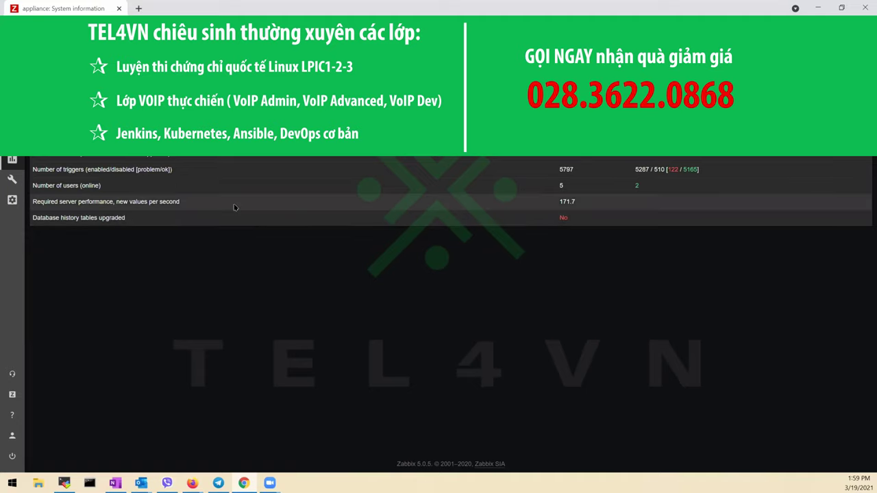
# Step: Filter the Availability report by the Zabbix servers host group and look through the triggers listed for its hosts
pyautogui.moveTo(14, 180)
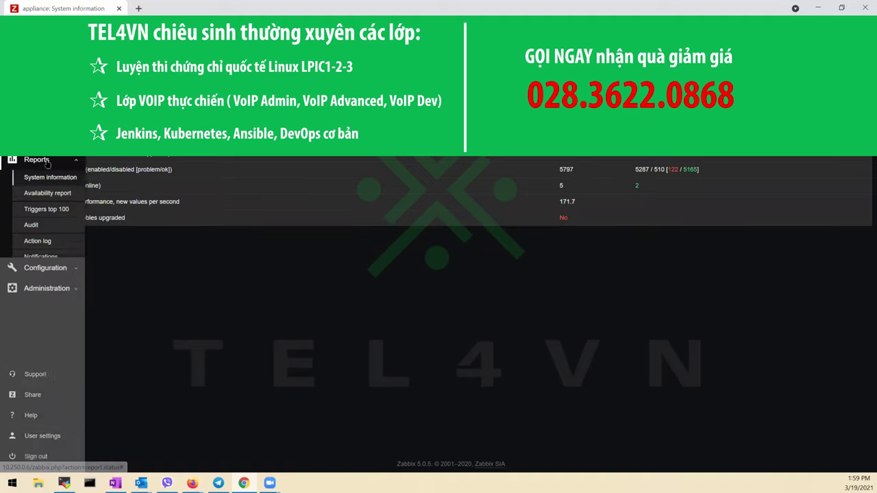
pyautogui.click(74, 196)
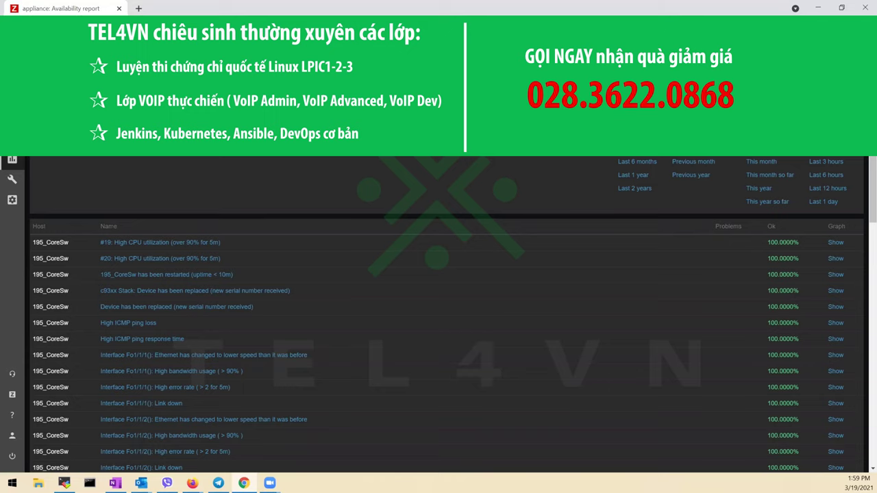
pyautogui.scroll(-1, 446, 315)
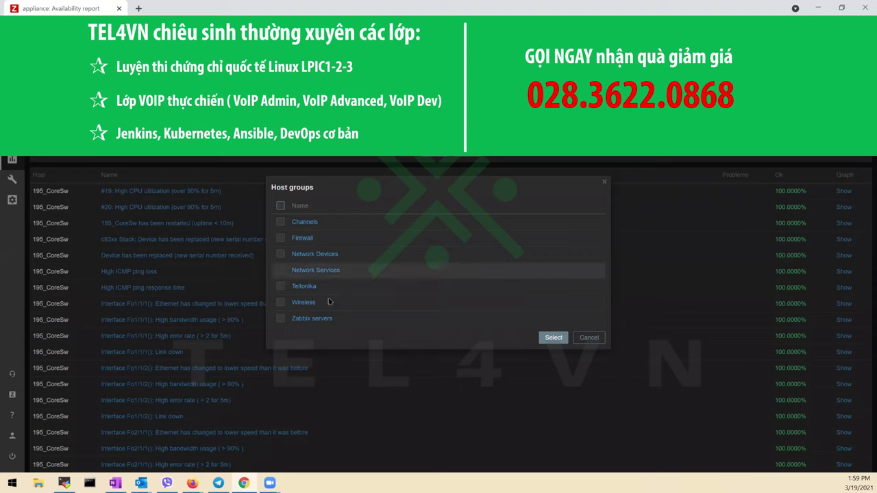
pyautogui.click(306, 319)
pyautogui.click(427, 162)
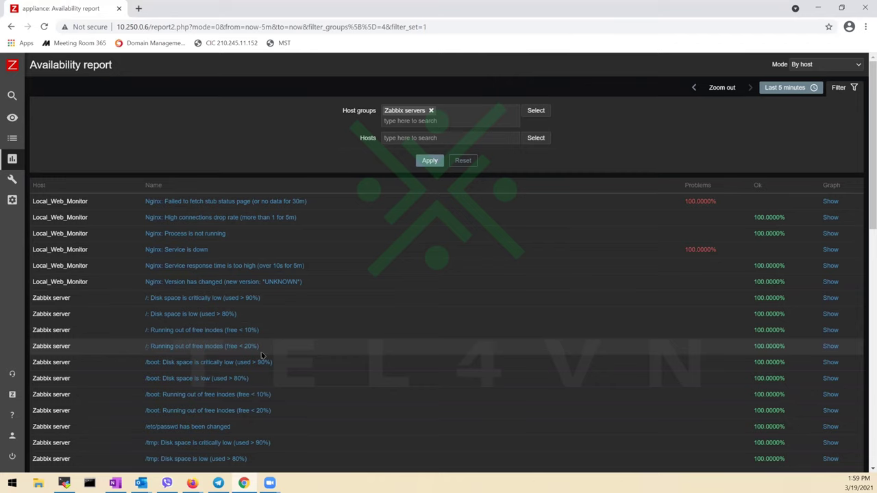
pyautogui.scroll(-5, 261, 355)
pyautogui.scroll(-4, 261, 355)
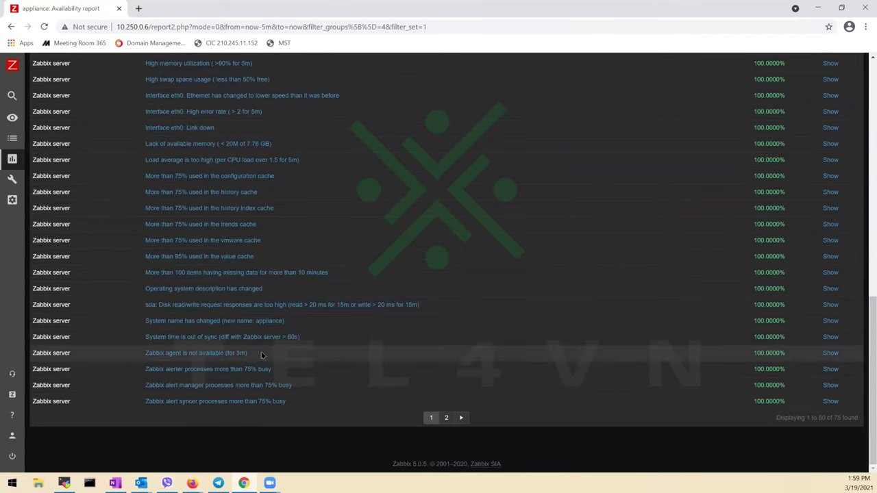
pyautogui.scroll(10, 261, 355)
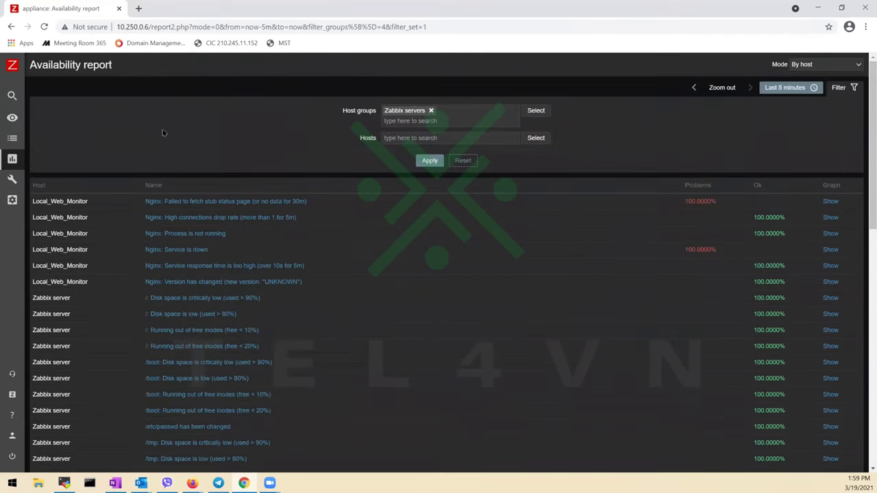
# Step: Open the 100 busiest triggers report and view it for the last 6 hours and for the last 1 day
pyautogui.click(42, 210)
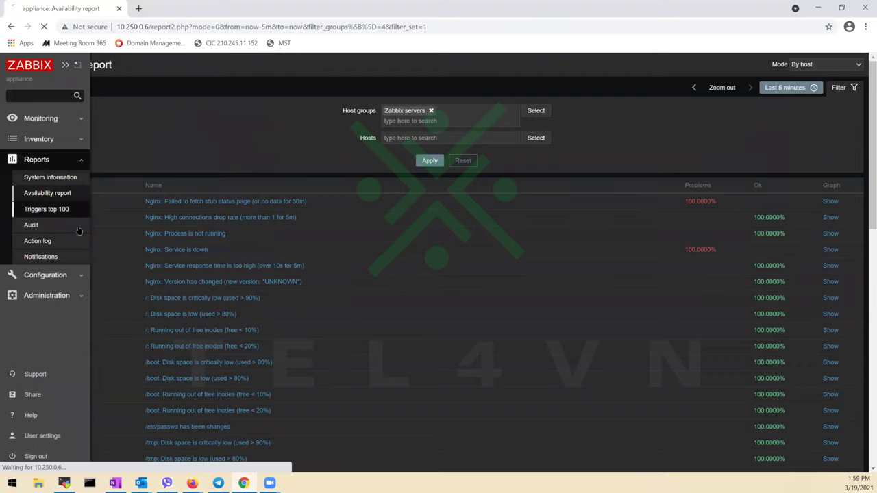
pyautogui.click(849, 90)
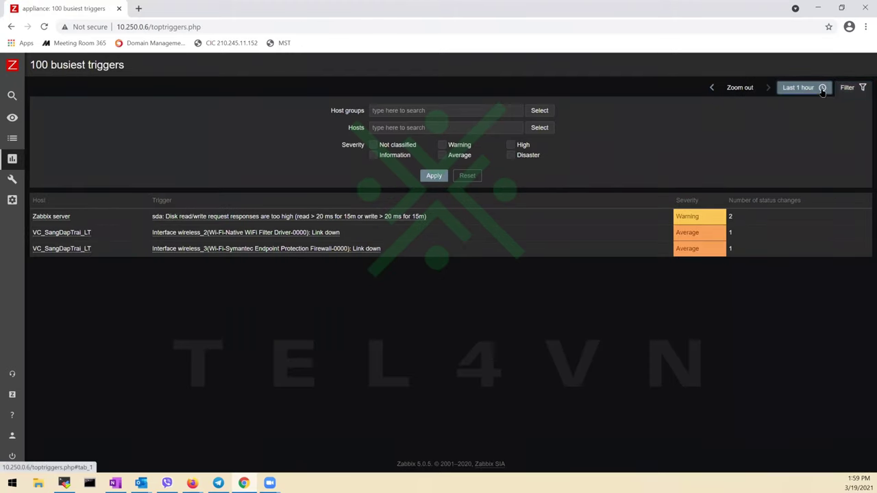
pyautogui.click(798, 88)
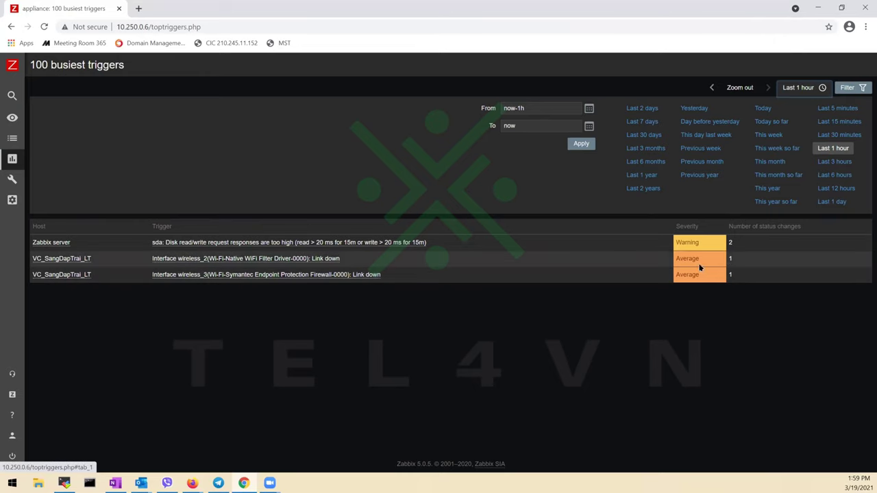
pyautogui.click(820, 177)
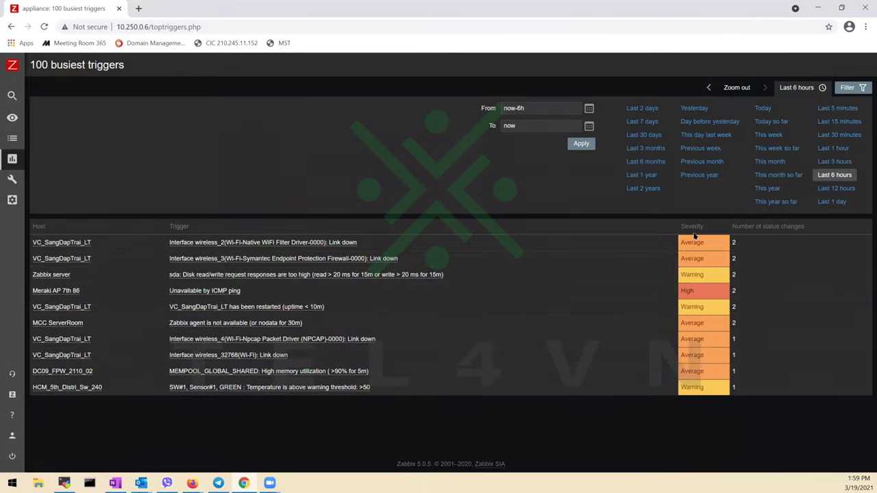
pyautogui.click(842, 201)
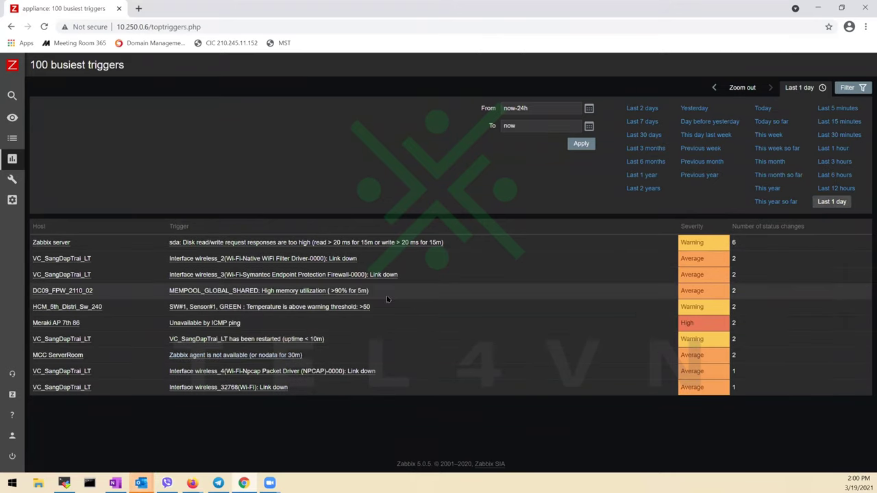
# Step: Open the Notifications report and examine the user columns and the weekly notification counts by date range
pyautogui.moveTo(12, 158)
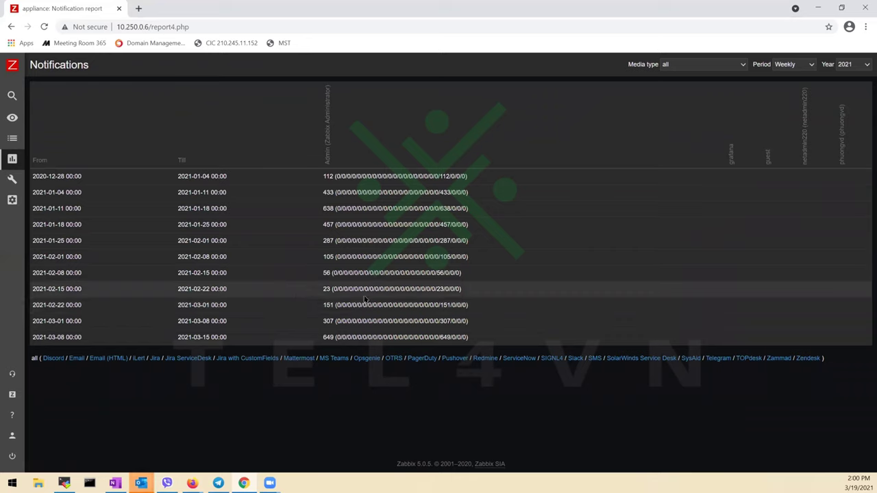
pyautogui.doubleClick(805, 154)
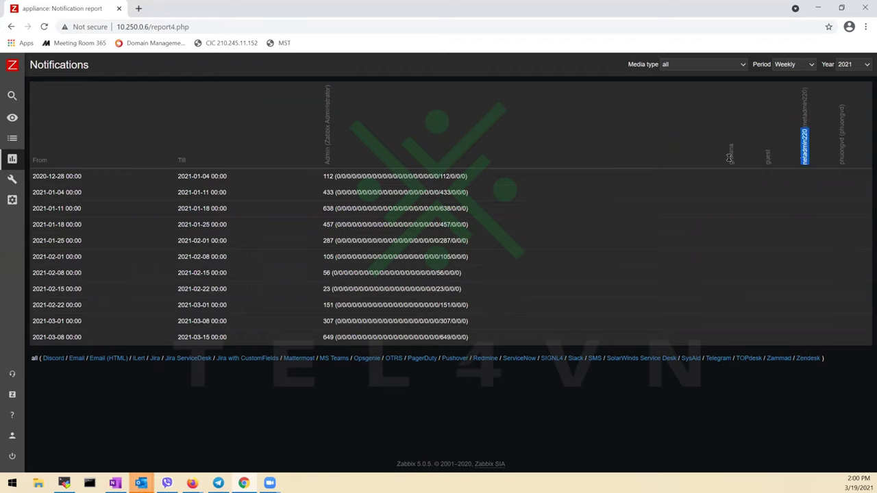
pyautogui.doubleClick(730, 156)
pyautogui.doubleClick(768, 158)
pyautogui.doubleClick(328, 154)
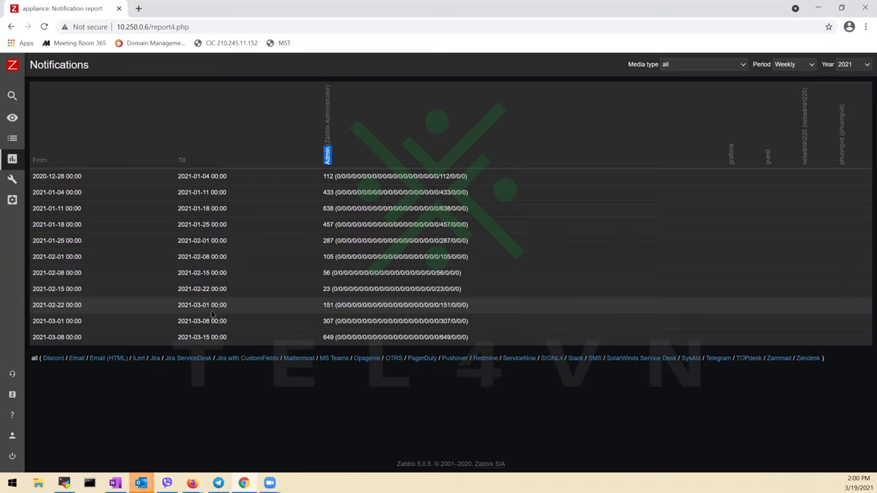
pyautogui.moveTo(367, 305); pyautogui.dragTo(33, 314)
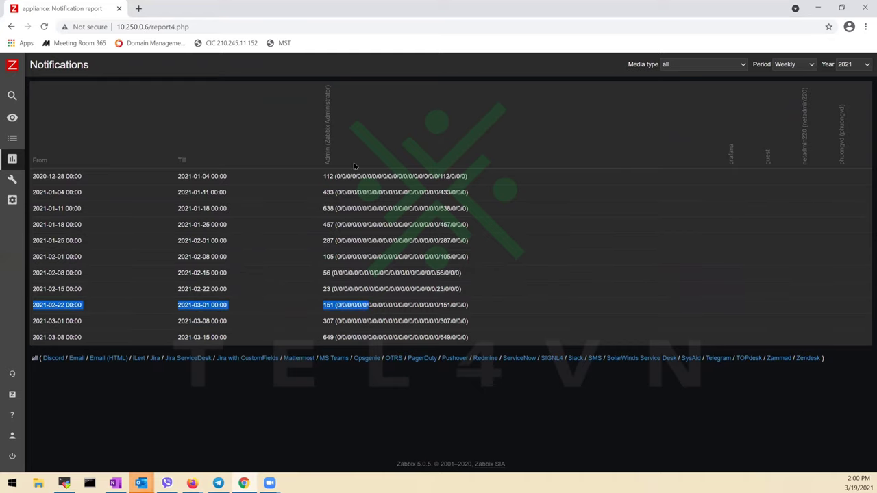
pyautogui.moveTo(48, 176)
pyautogui.mouseDown()
pyautogui.moveTo(228, 176)
pyautogui.moveTo(64, 176)
pyautogui.mouseUp()
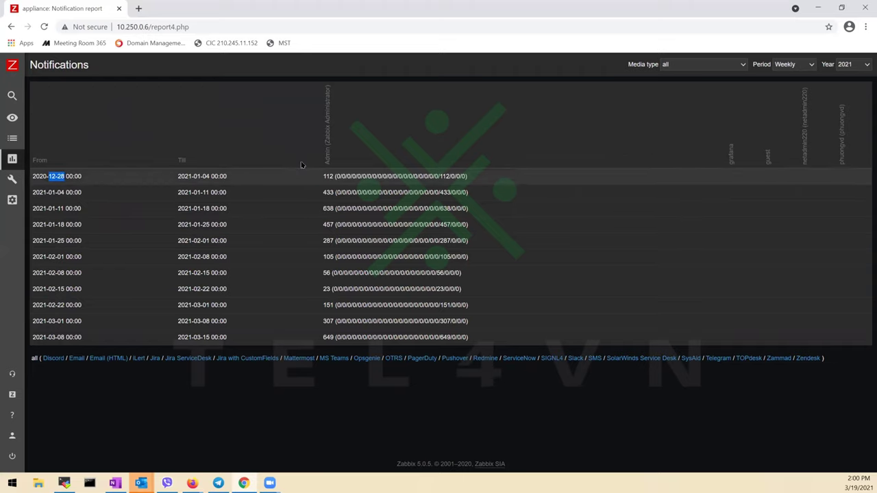
pyautogui.doubleClick(328, 155)
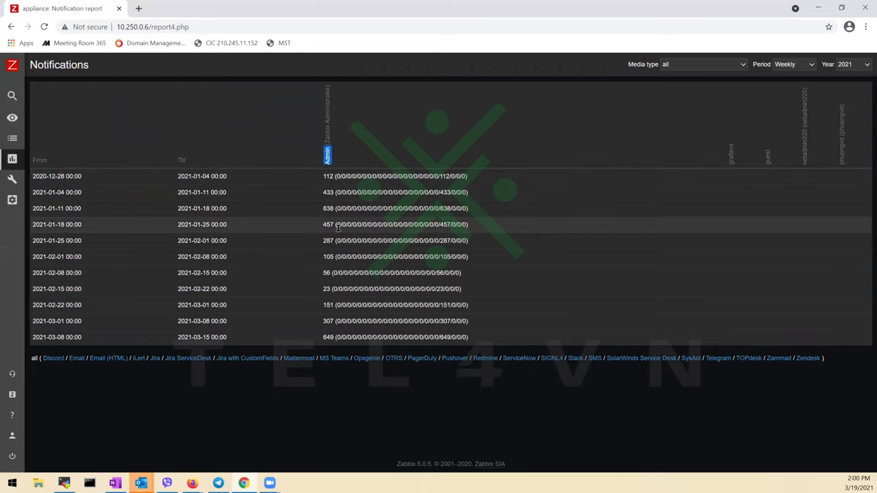
# Step: Open the Host groups configuration page and look through the groups with their member hosts and templates
pyautogui.click(14, 180)
pyautogui.click(59, 199)
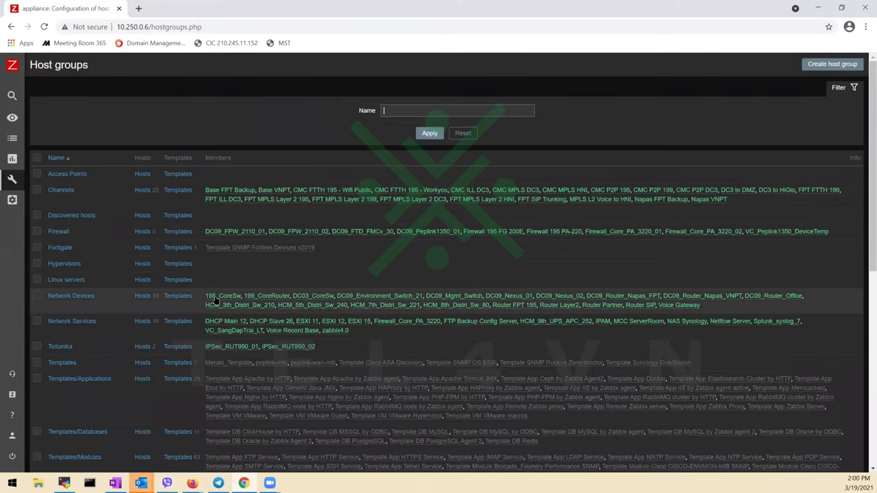
pyautogui.moveTo(89, 66); pyautogui.dragTo(30, 64)
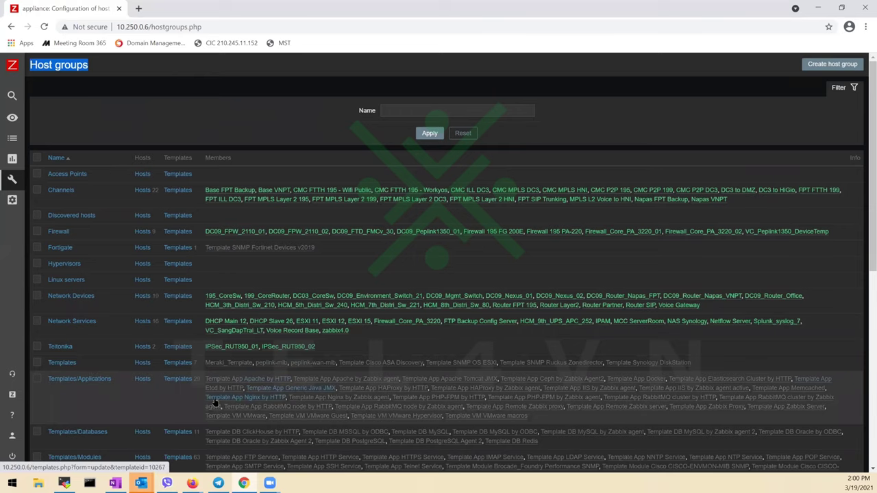
pyautogui.scroll(-4, 215, 402)
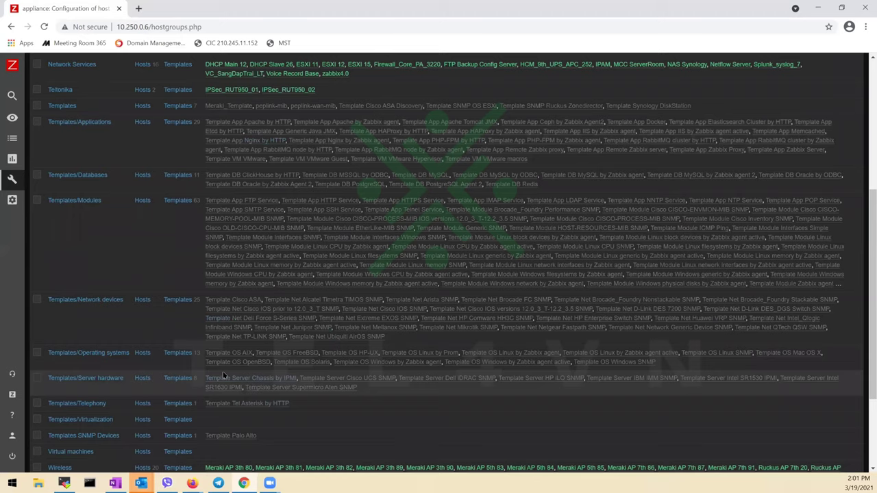
pyautogui.scroll(-3, 224, 375)
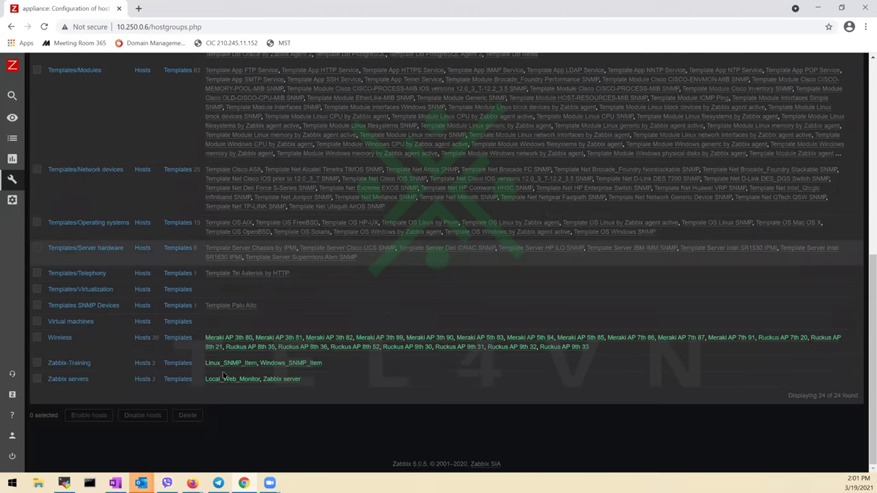
# Step: View the Zabbix-Training host group's edit form, leave it without saving, and select that group in the list
pyautogui.click(72, 364)
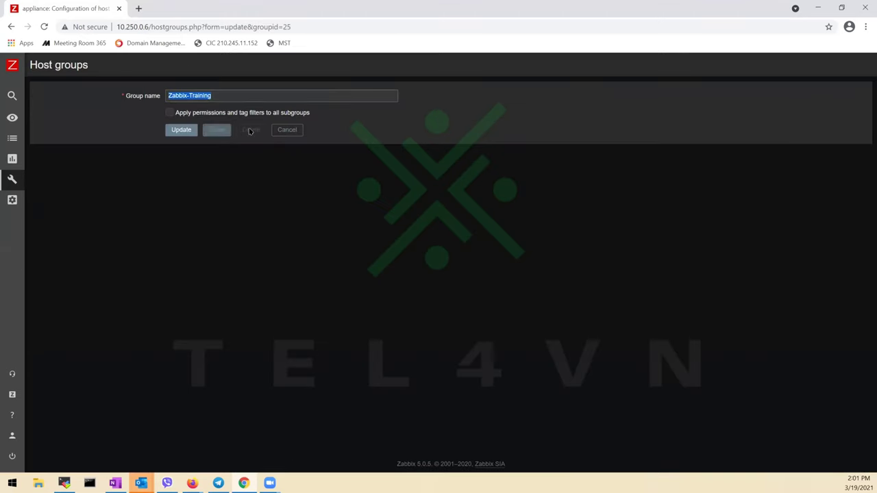
pyautogui.click(279, 131)
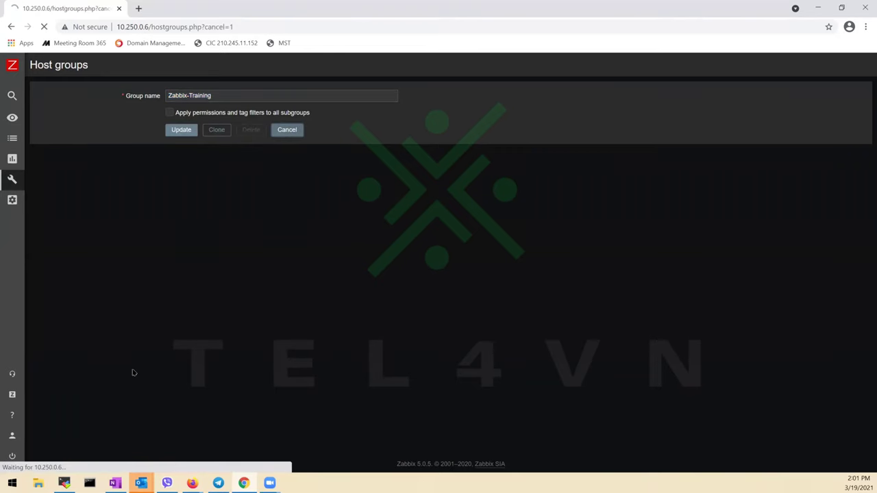
pyautogui.scroll(-5, 103, 373)
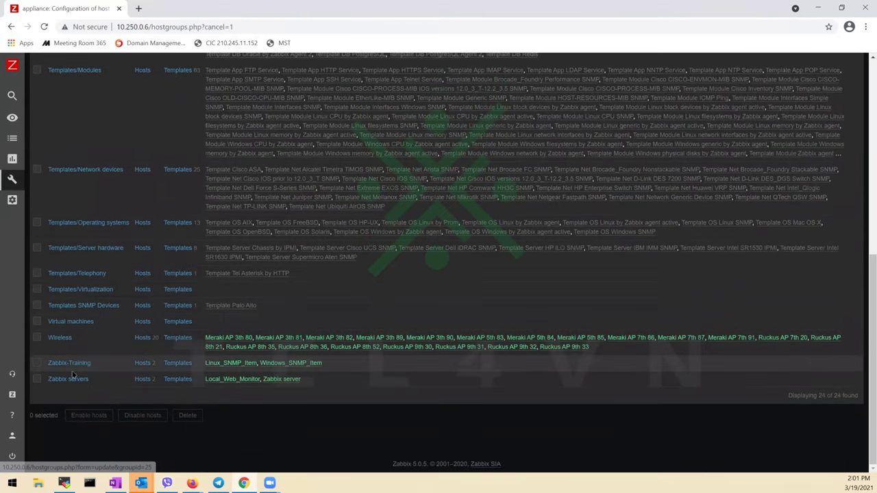
pyautogui.click(37, 363)
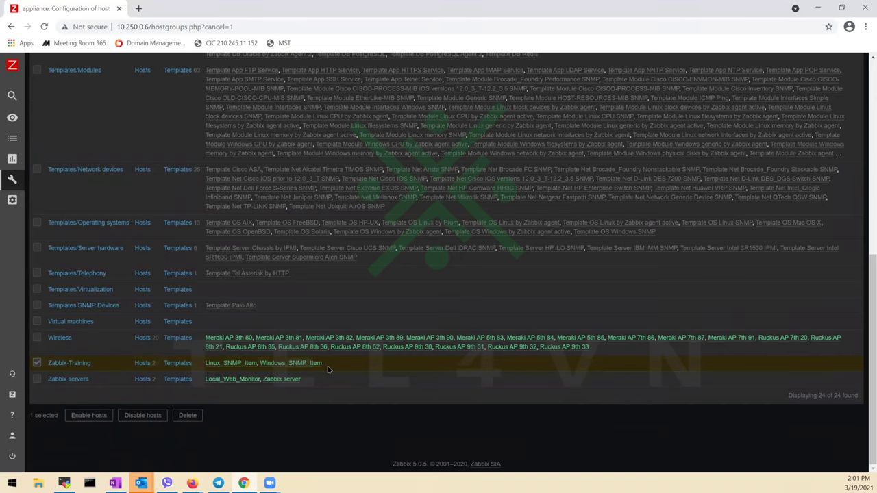
pyautogui.scroll(5, 328, 366)
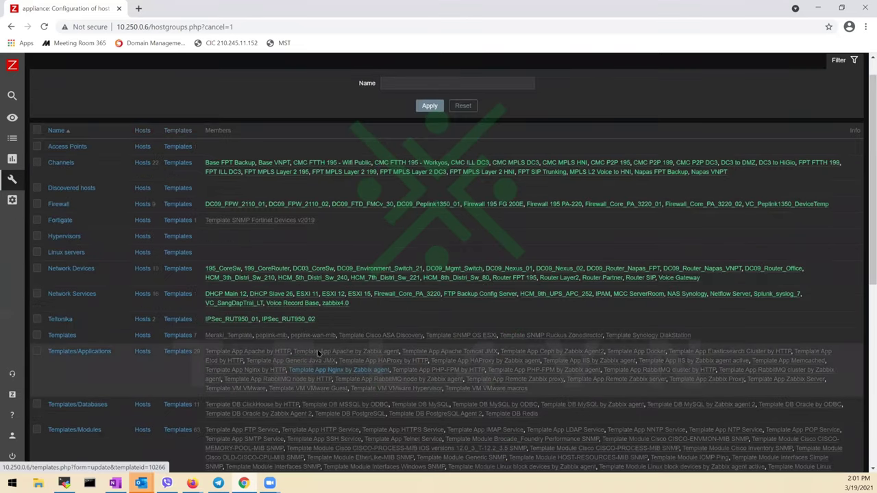
# Step: Open the Templates configuration page and look through the available templates
pyautogui.moveTo(13, 179)
pyautogui.click(62, 214)
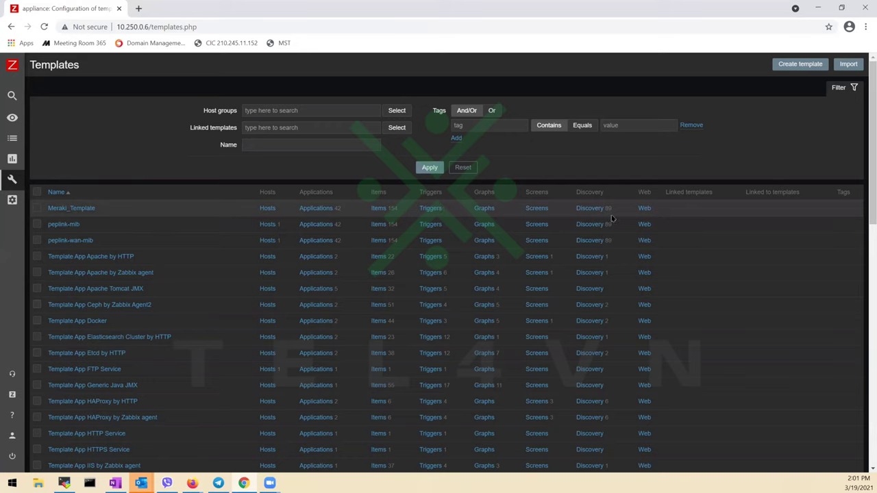
pyautogui.scroll(-5, 597, 307)
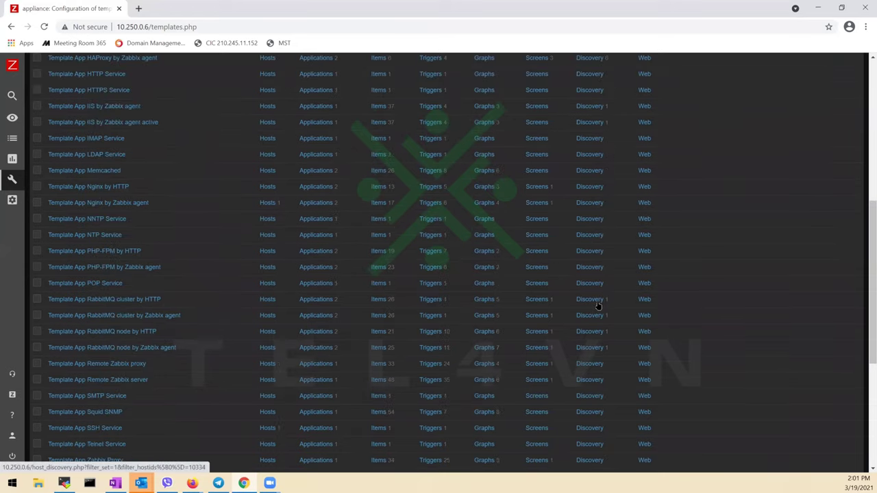
# Step: Open the triggers of Template App FTP Service in a separate tab, examine the trigger expression, and close that tab
pyautogui.scroll(5, 598, 306)
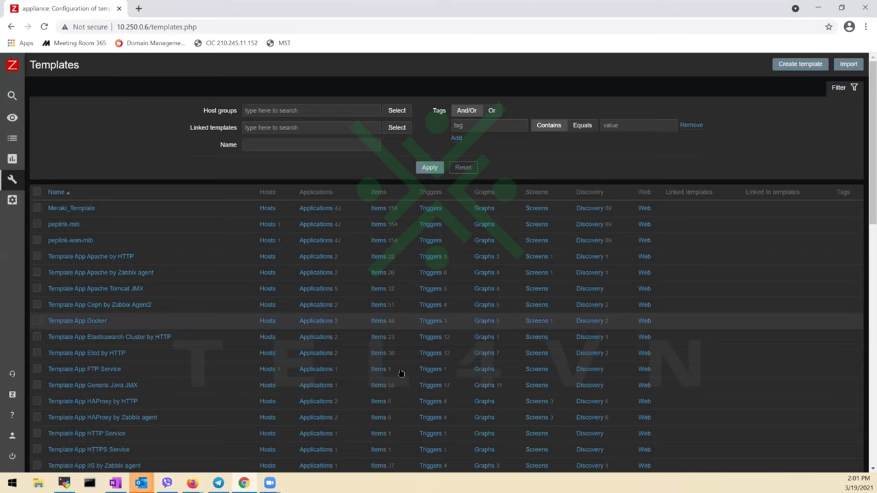
pyautogui.rightClick(437, 370)
pyautogui.click(498, 375)
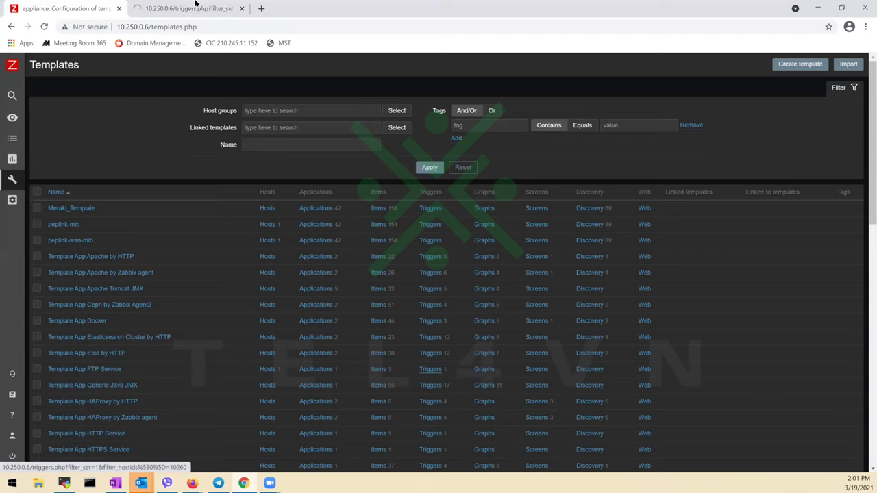
pyautogui.hotkey('ctrl', 'Tab')
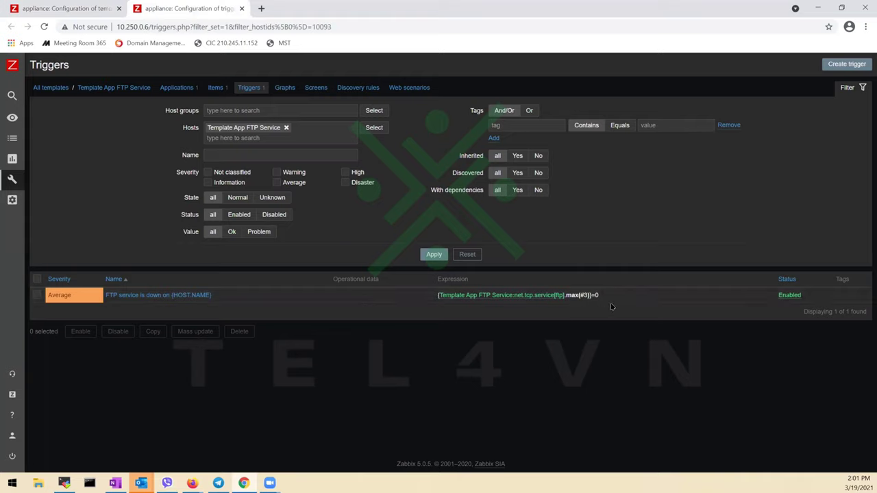
pyautogui.moveTo(600, 296); pyautogui.dragTo(573, 303)
pyautogui.click(239, 15)
pyautogui.click(241, 9)
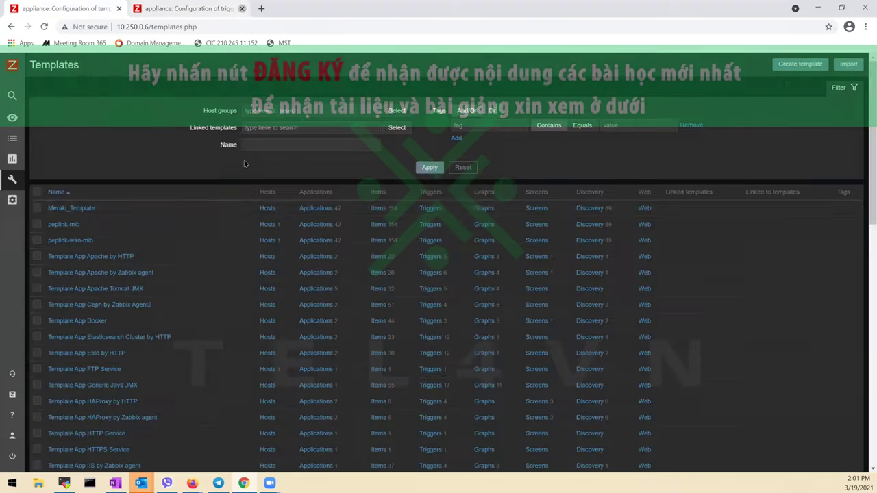
# Step: Open the Hosts configuration page and filter the list by the Zabbix-Training host group
pyautogui.moveTo(22, 180)
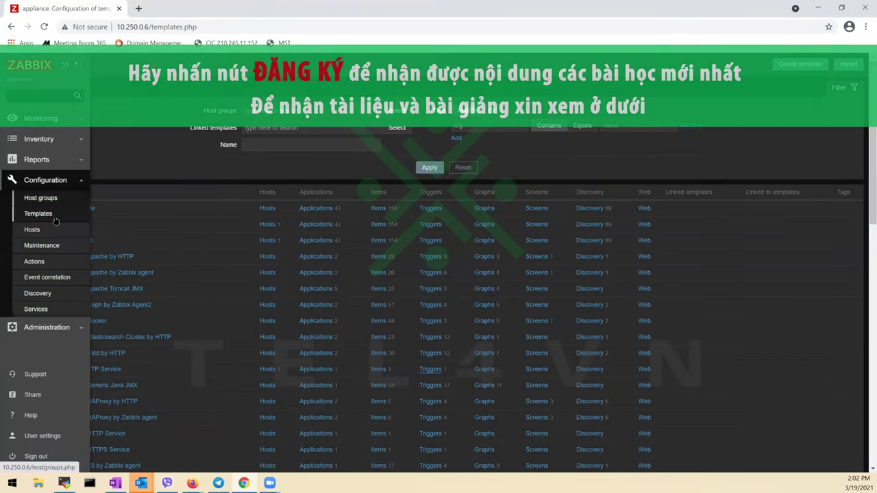
pyautogui.click(121, 252)
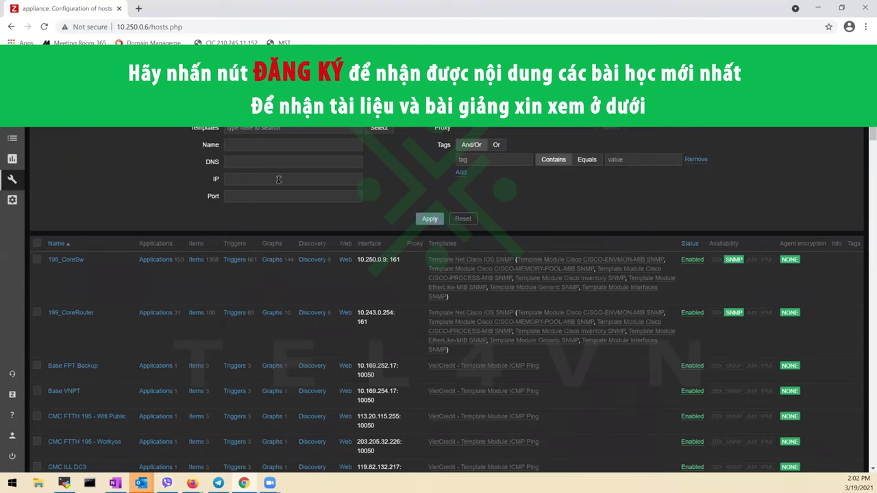
pyautogui.click(280, 147)
pyautogui.click(379, 111)
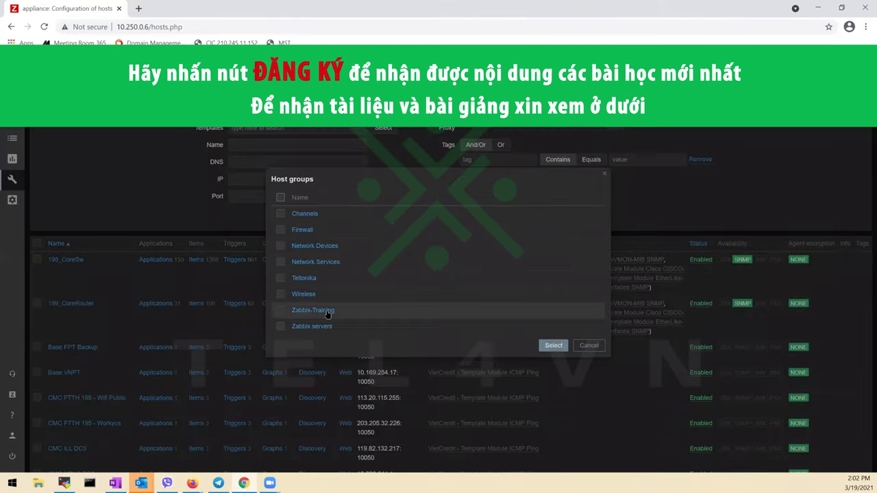
pyautogui.click(313, 314)
pyautogui.click(438, 230)
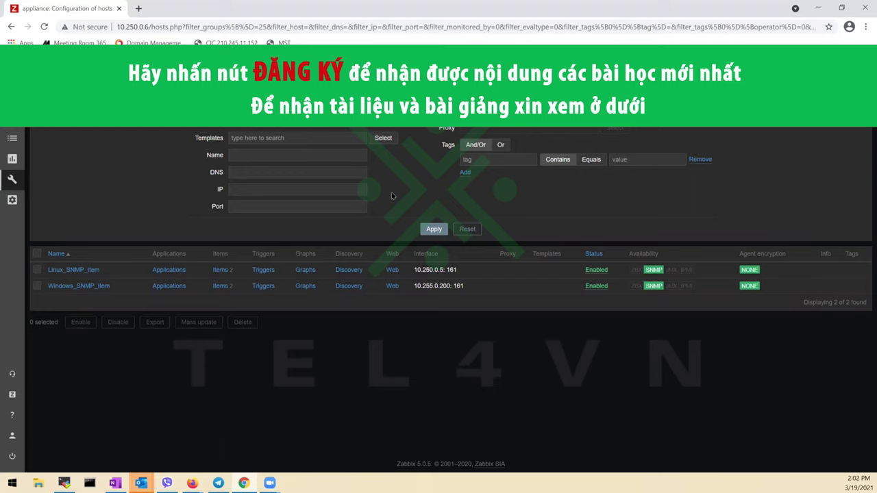
# Step: Start creating a host, remove its Zabbix-Training group, and browse the available host groups without choosing one
pyautogui.click(809, 65)
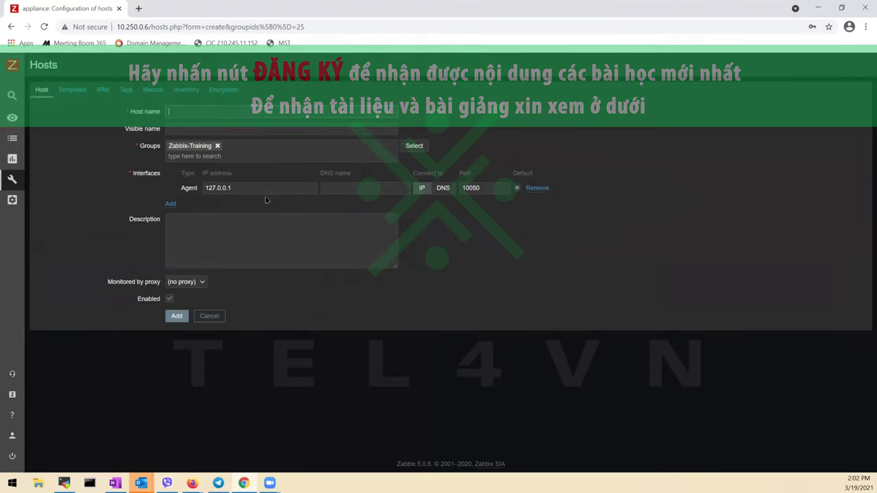
pyautogui.click(217, 146)
pyautogui.click(414, 145)
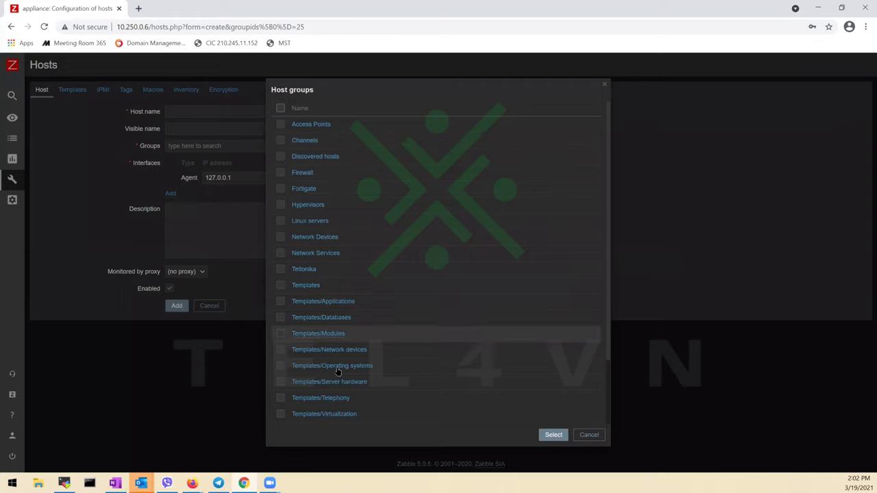
pyautogui.scroll(-1, 343, 397)
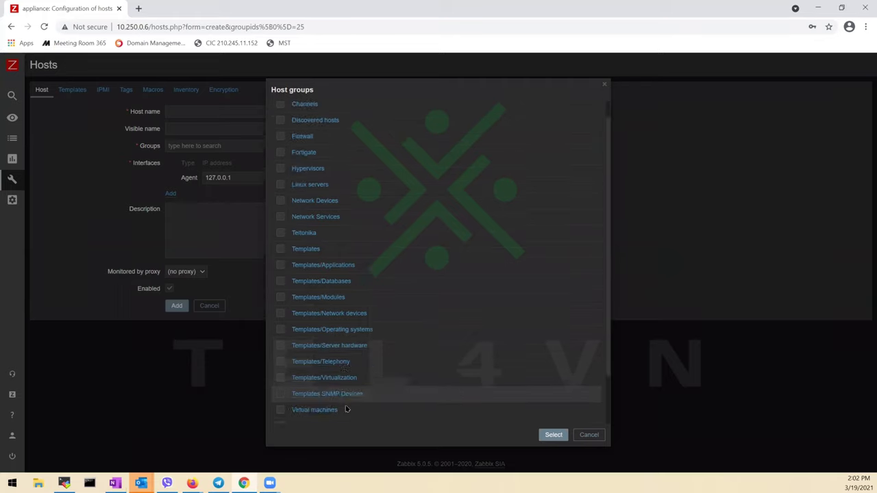
pyautogui.click(589, 435)
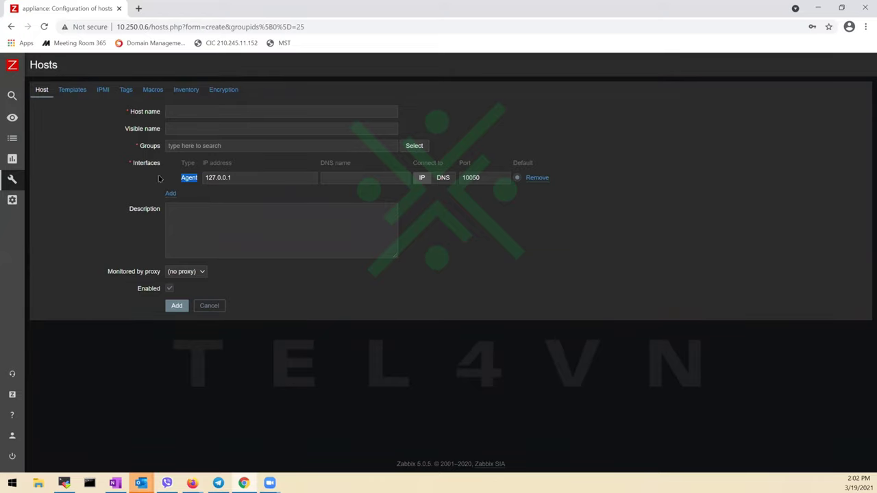
# Step: Add SNMP, JMX and IPMI interfaces to the new host form
pyautogui.click(172, 195)
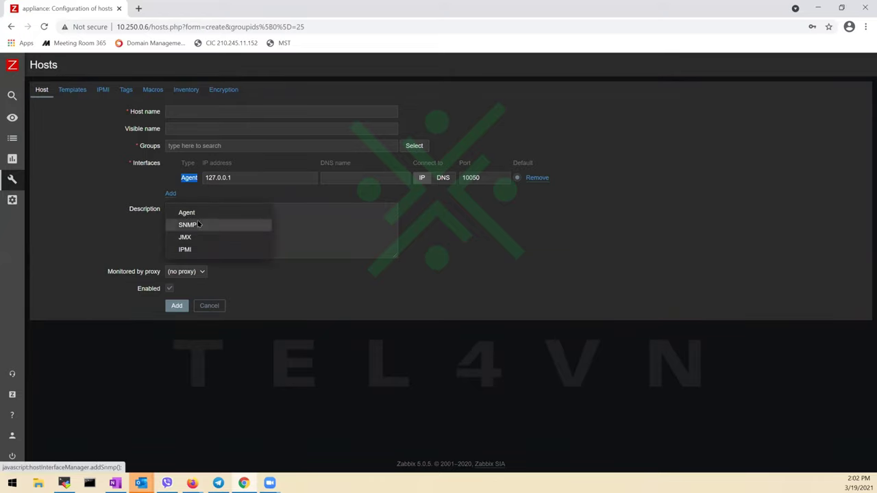
pyautogui.click(196, 225)
pyautogui.click(171, 262)
pyautogui.click(198, 304)
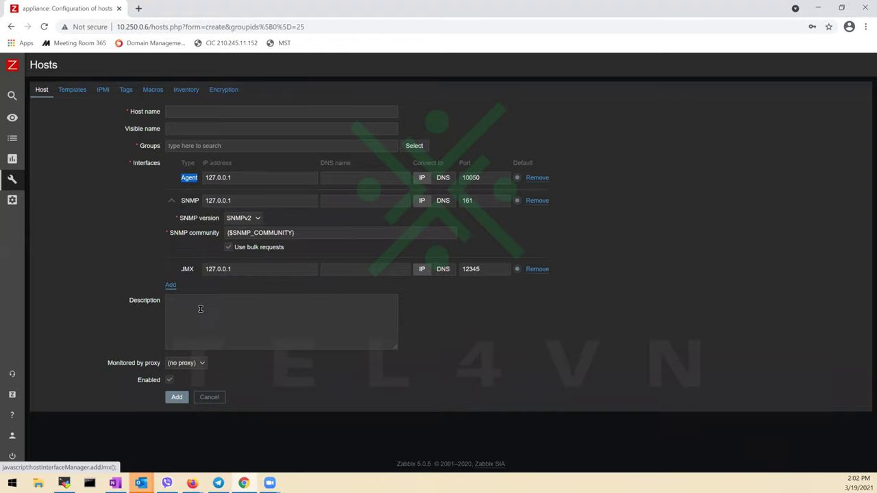
pyautogui.click(170, 286)
pyautogui.click(186, 339)
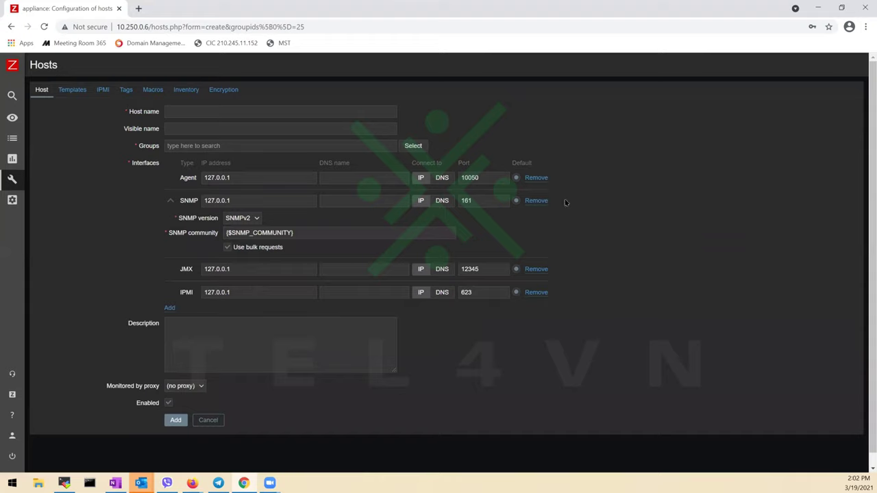
# Step: Remove the IPMI and JMX interfaces, point out the SNMP and Agent types, and cancel the new host
pyautogui.click(538, 292)
pyautogui.click(536, 270)
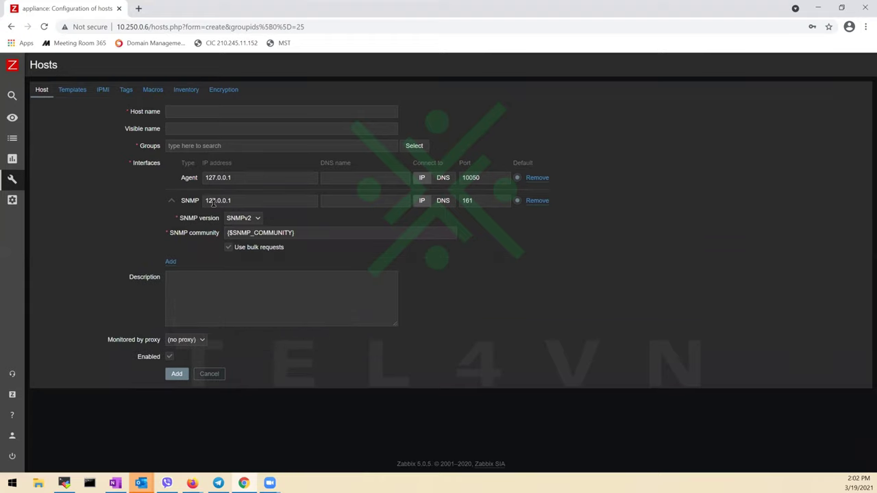
pyautogui.doubleClick(190, 200)
pyautogui.doubleClick(189, 178)
pyautogui.rightClick(188, 178)
pyautogui.click(340, 389)
pyautogui.click(222, 374)
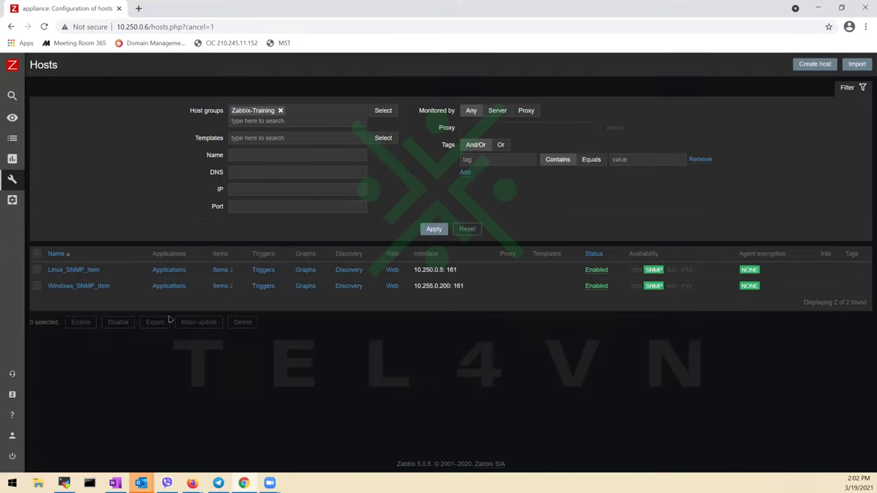
# Step: Open the Actions configuration page and examine the Telegram trigger action's host group conditions and its message operation
pyautogui.moveTo(7, 210)
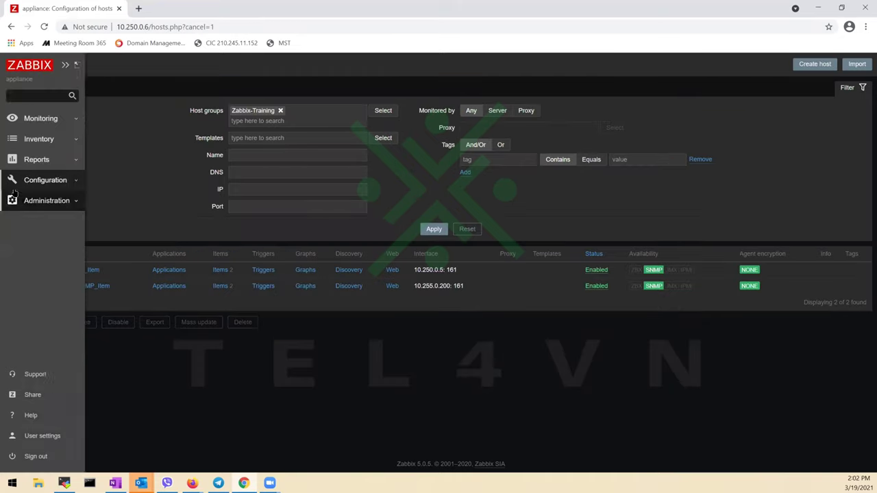
pyautogui.click(55, 185)
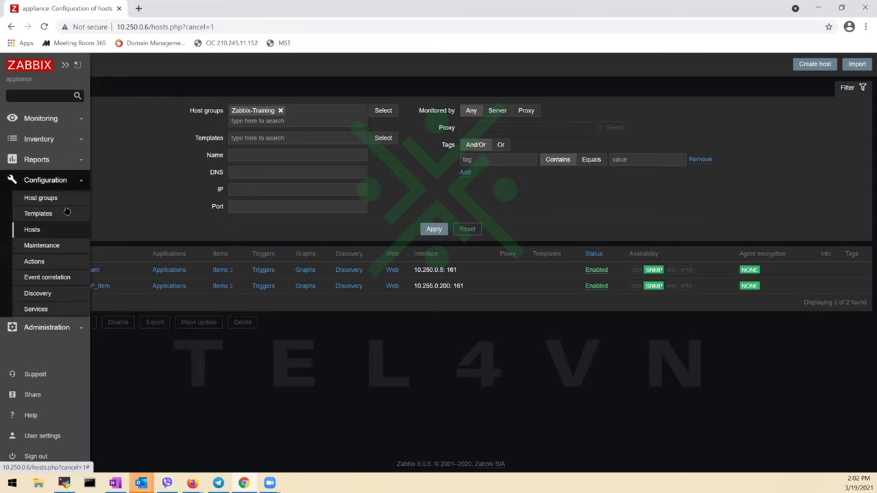
pyautogui.click(79, 260)
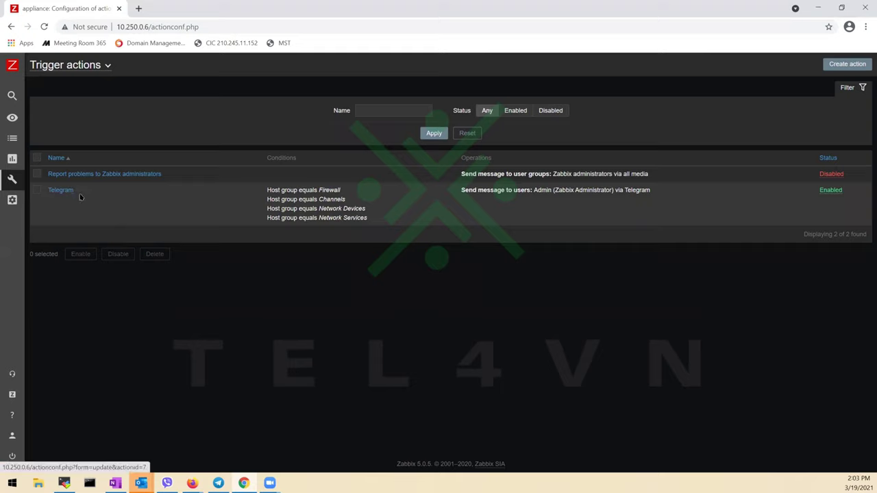
pyautogui.doubleClick(329, 190)
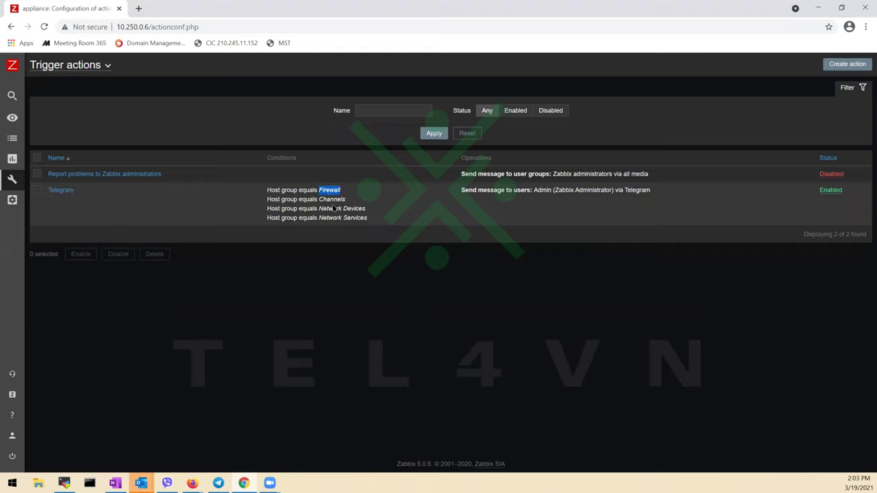
pyautogui.doubleClick(333, 198)
pyautogui.doubleClick(335, 209)
pyautogui.tripleClick(340, 209)
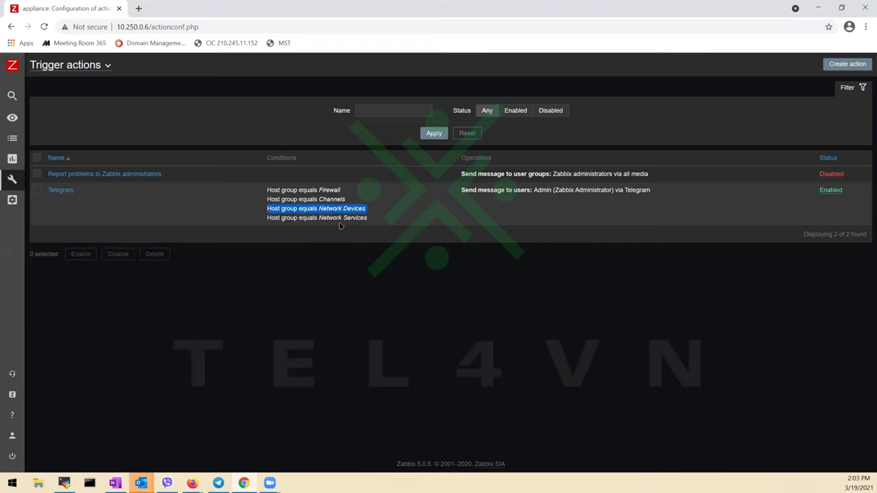
pyautogui.tripleClick(343, 217)
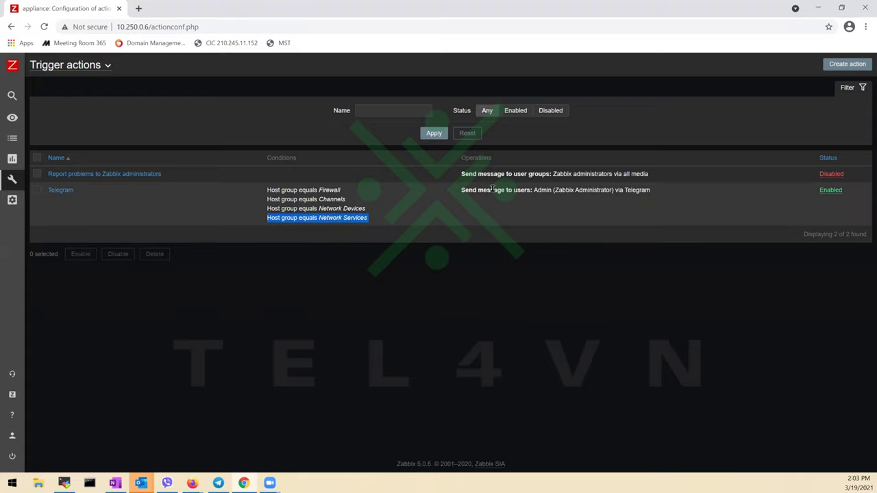
pyautogui.moveTo(534, 191); pyautogui.dragTo(613, 191)
pyautogui.doubleClick(626, 191)
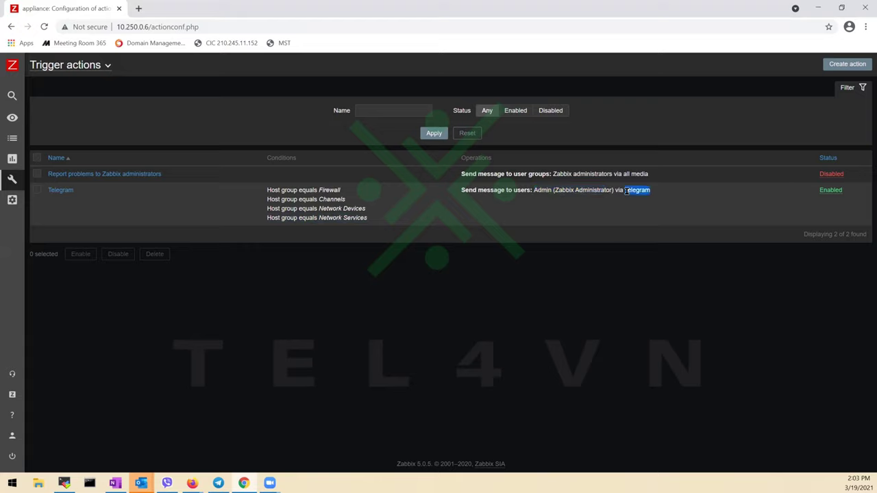
# Step: Open the general GUI settings under Administration, set the default theme to Blue, and save the change
pyautogui.moveTo(45, 213)
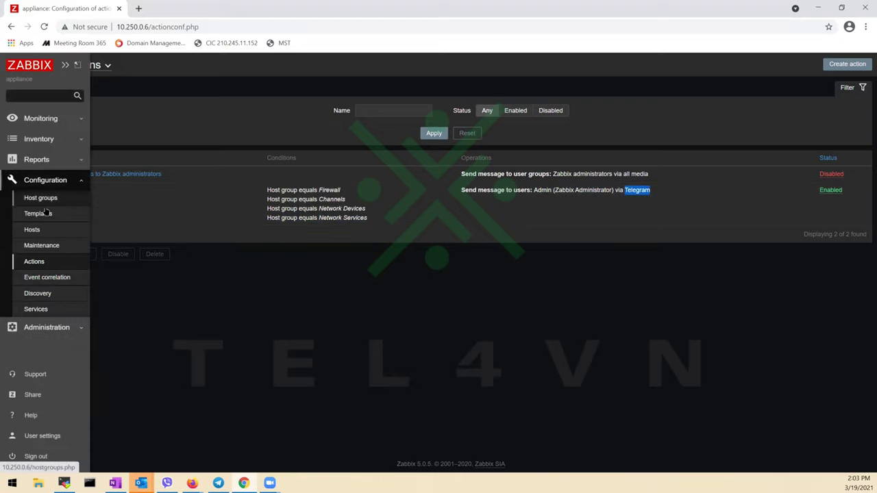
pyautogui.click(63, 329)
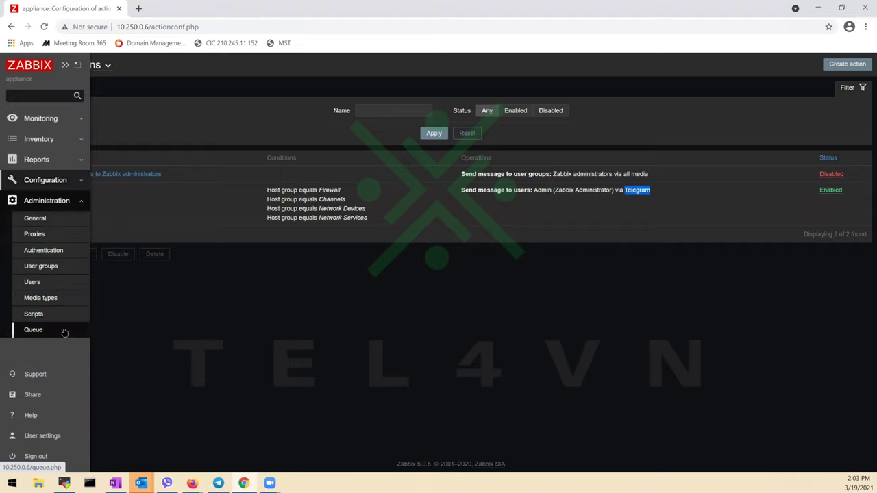
pyautogui.click(72, 216)
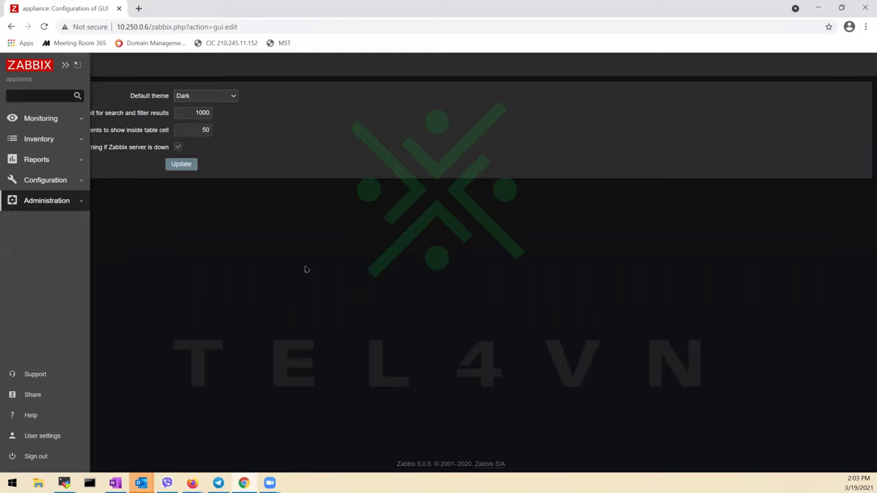
pyautogui.click(235, 95)
pyautogui.click(231, 106)
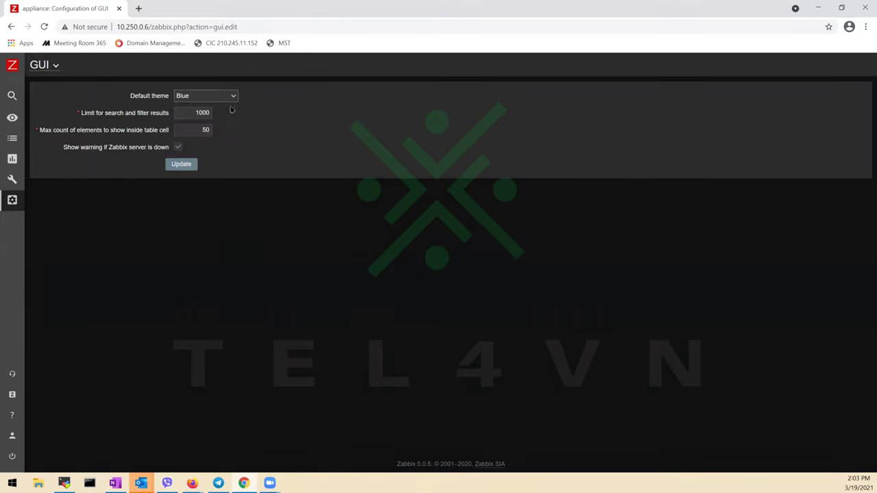
pyautogui.click(233, 98)
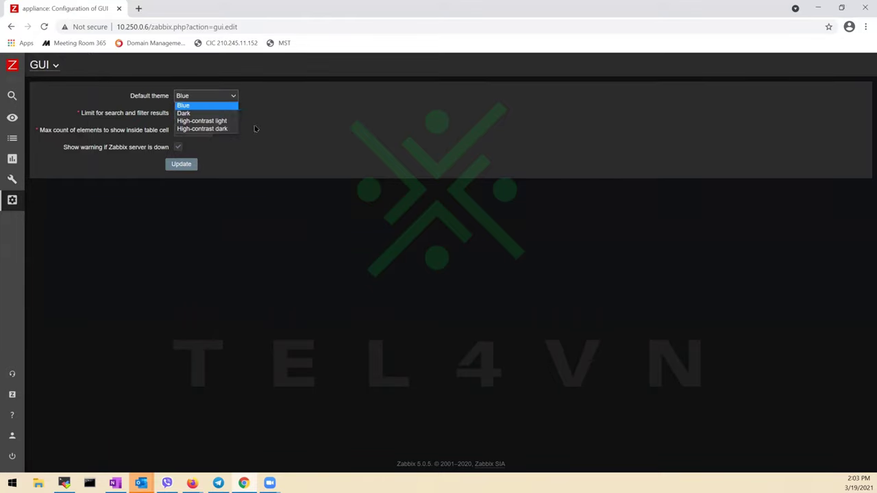
pyautogui.click(255, 128)
pyautogui.click(179, 165)
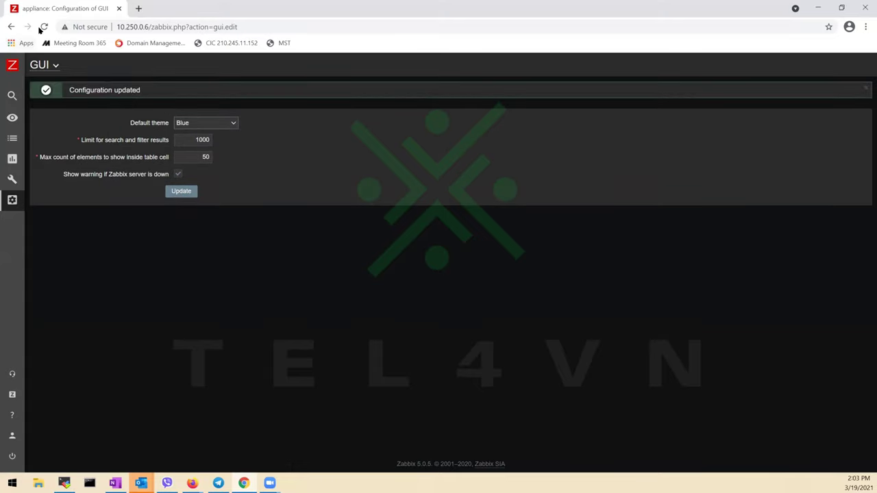
# Step: Reload the GUI settings, check the theme on the Monitoring dashboard in a separate tab, and return to the settings
pyautogui.click(43, 28)
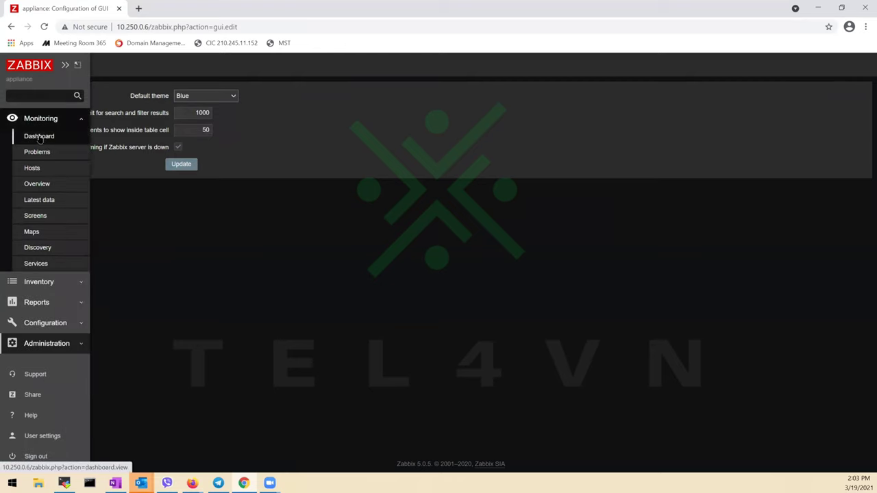
pyautogui.middleClick(39, 136)
pyautogui.click(156, 9)
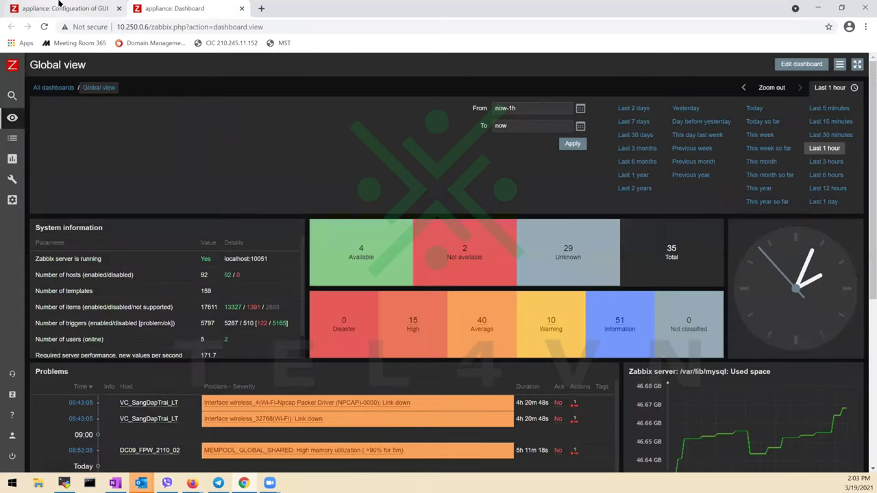
pyautogui.click(65, 8)
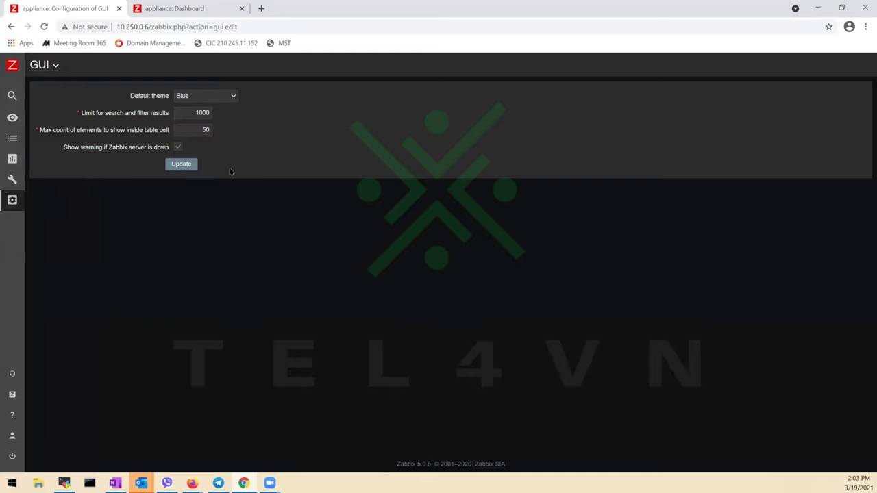
# Step: Set the default theme to Dark and save the GUI settings
pyautogui.click(233, 96)
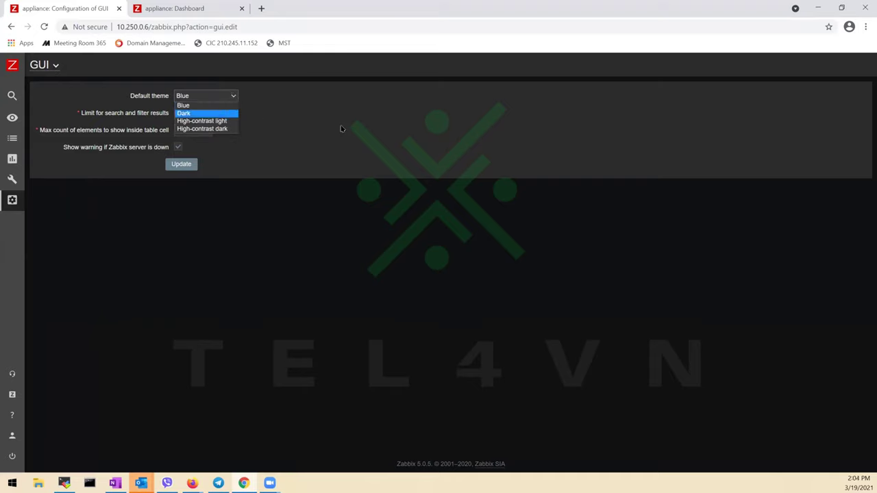
pyautogui.click(232, 115)
pyautogui.click(181, 163)
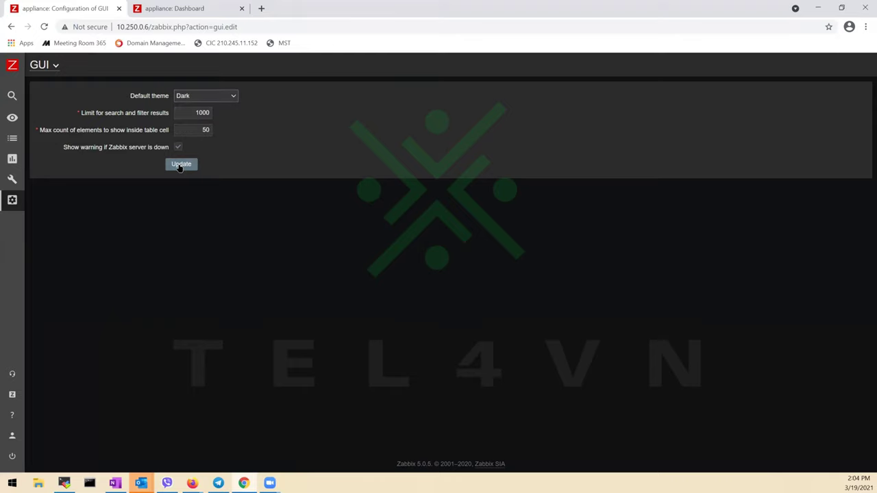
# Step: Open the Images settings, close the extra Dashboard browser tab, and look through the available icons
pyautogui.click(50, 69)
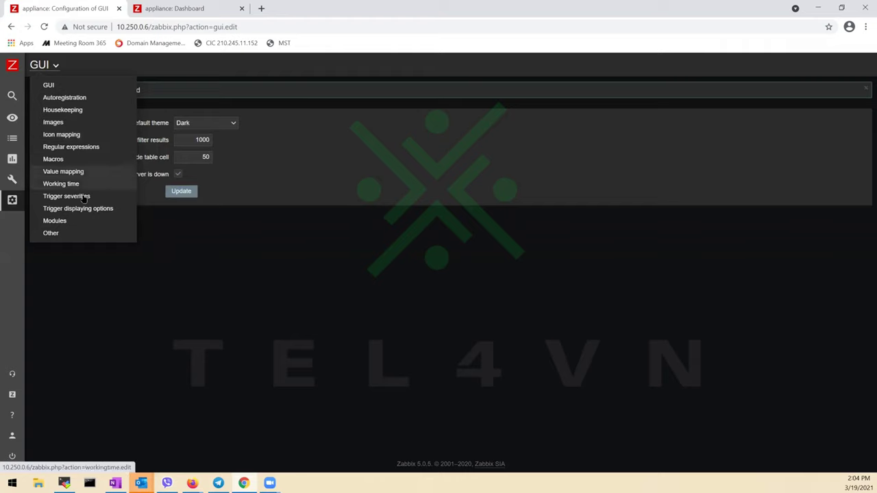
pyautogui.click(80, 128)
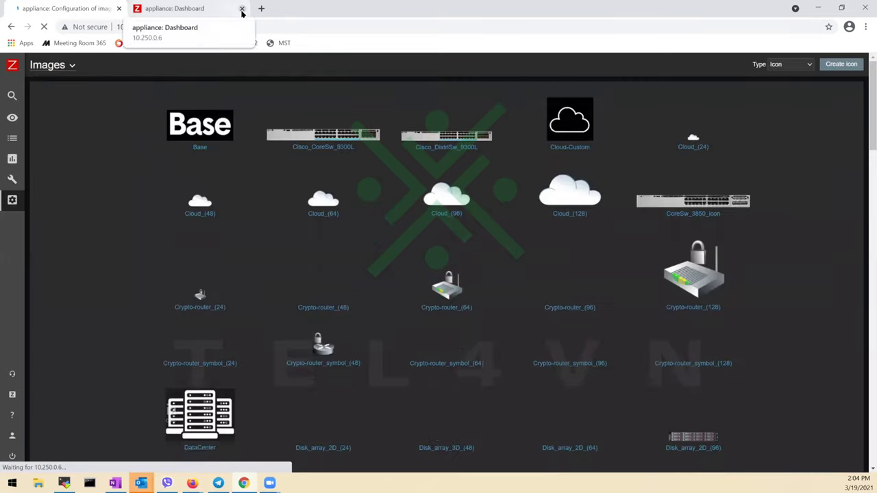
pyautogui.click(241, 8)
pyautogui.scroll(-1, 565, 327)
pyautogui.scroll(-4, 565, 327)
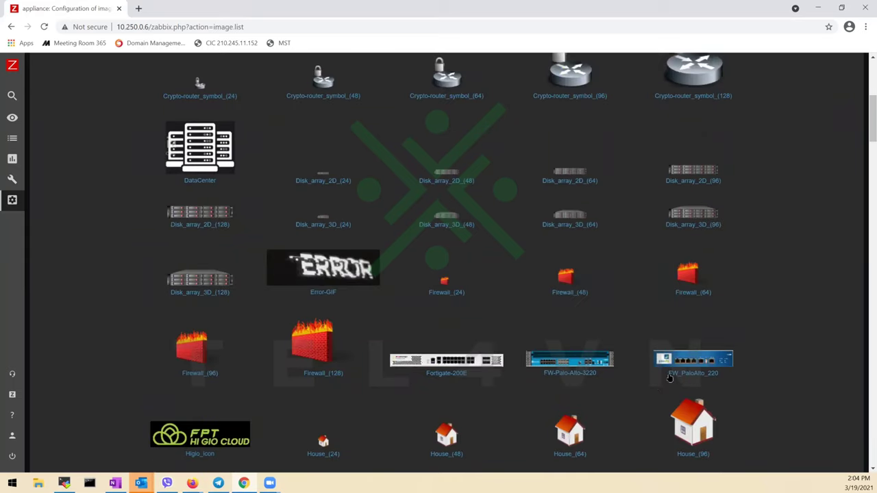
pyautogui.scroll(5, 654, 388)
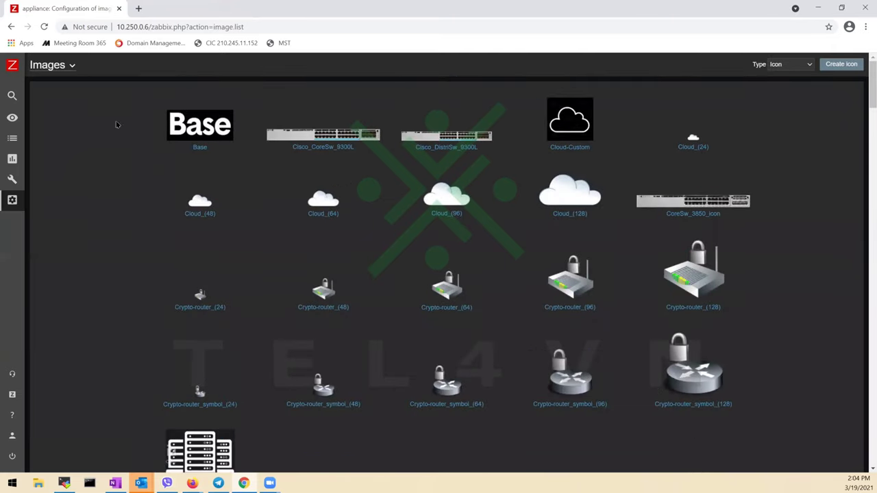
# Step: View the Icon mapping settings and the Working time settings in the general administration section
pyautogui.click(58, 65)
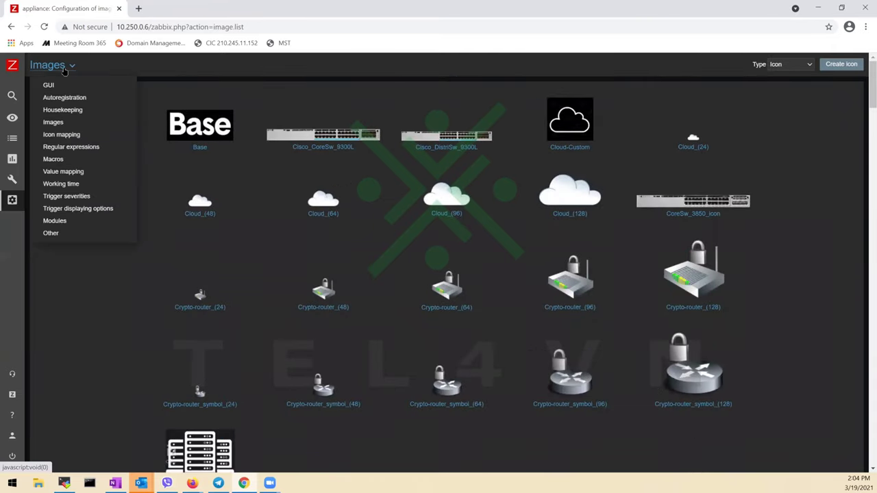
pyautogui.click(71, 140)
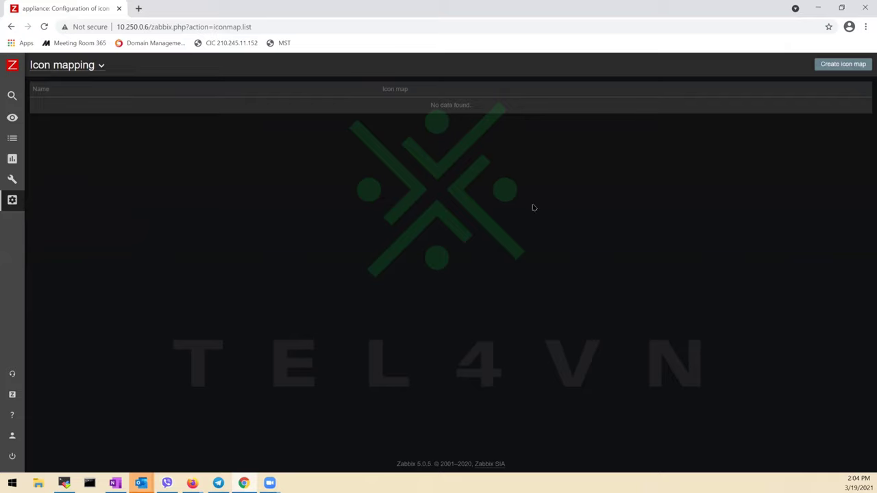
pyautogui.click(82, 65)
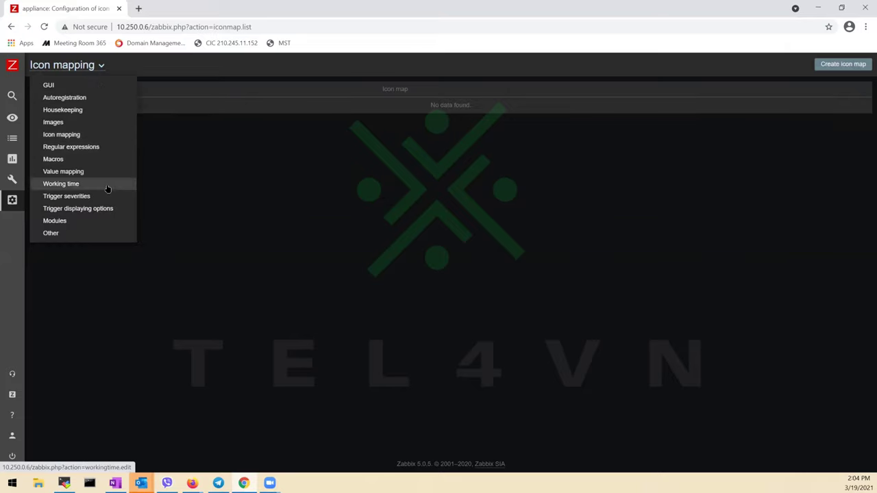
pyautogui.click(106, 186)
# Step: Open the Trigger severities settings and try green 00FF00 as the Disaster severity colour without saving it
pyautogui.click(76, 68)
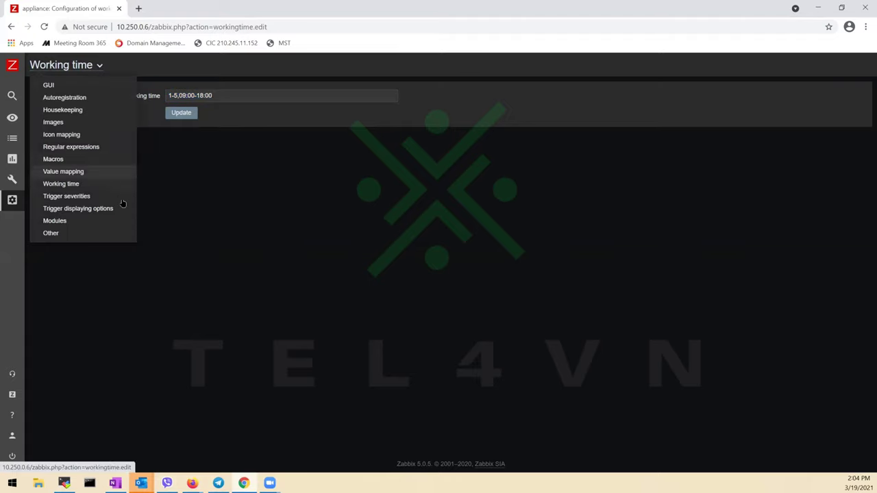
pyautogui.click(85, 196)
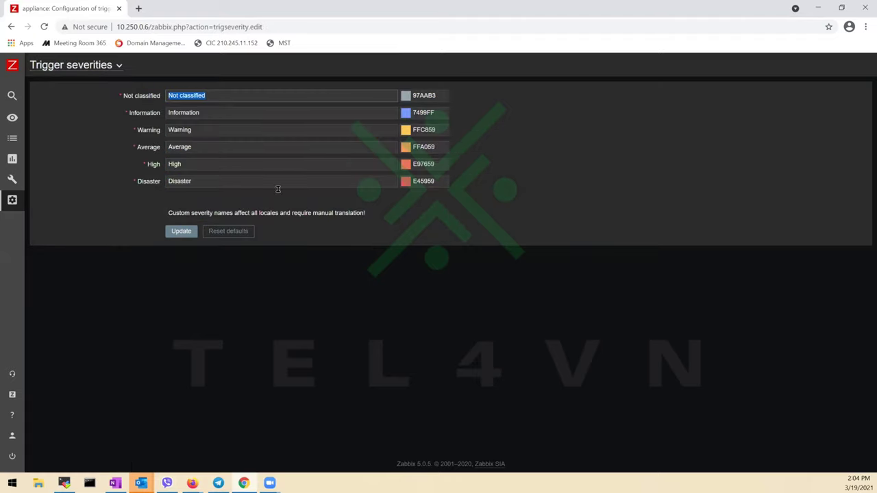
pyautogui.click(406, 184)
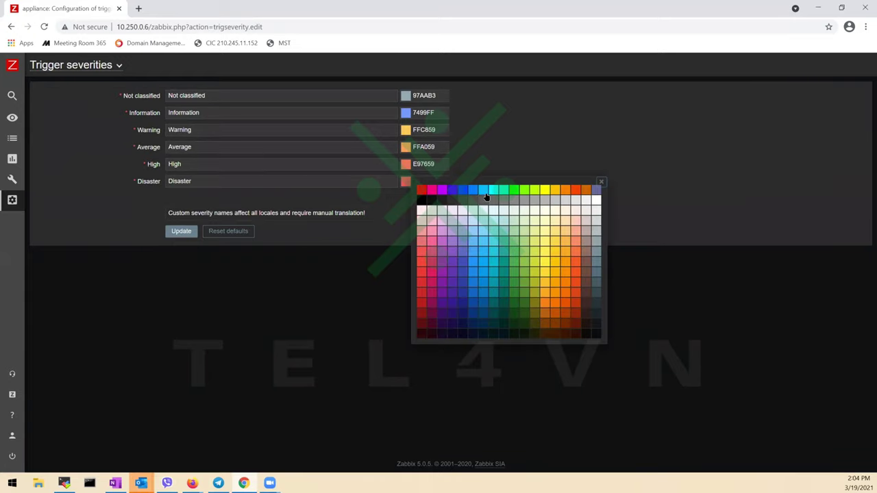
pyautogui.click(513, 190)
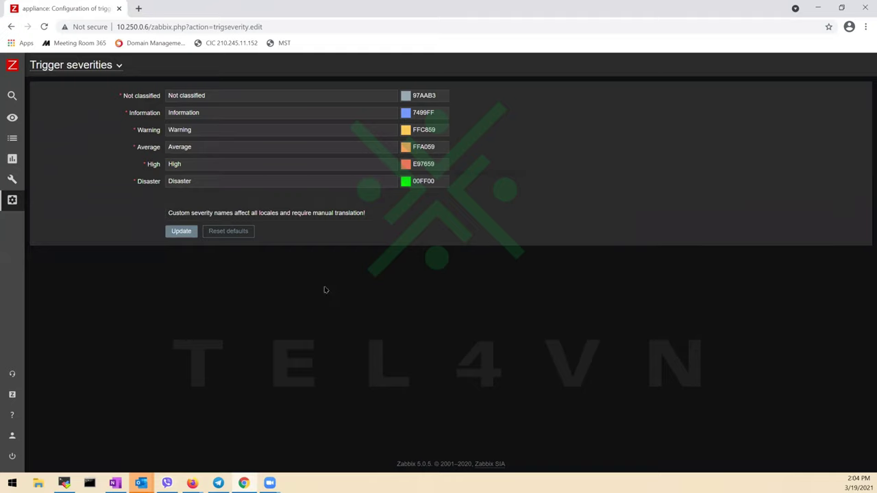
# Step: Open the Authentication page under Administration and review its LDAP, SAML, HTTP and default authentication settings
pyautogui.moveTo(18, 200)
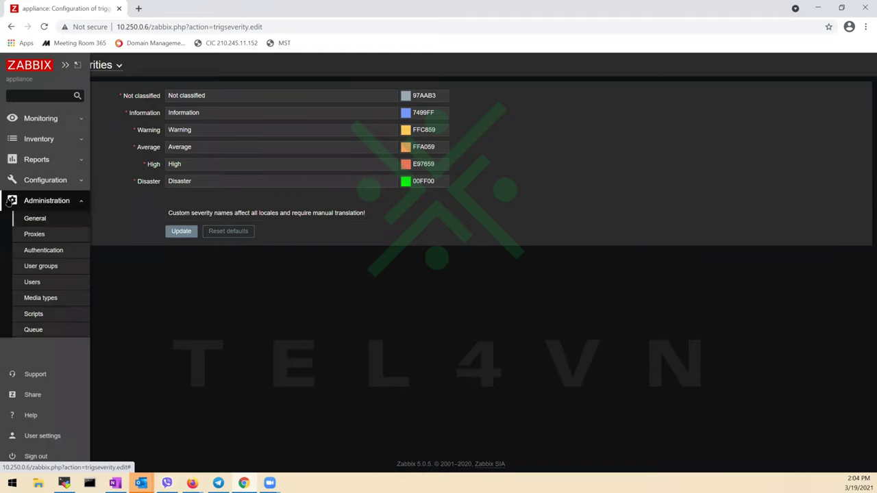
pyautogui.click(70, 253)
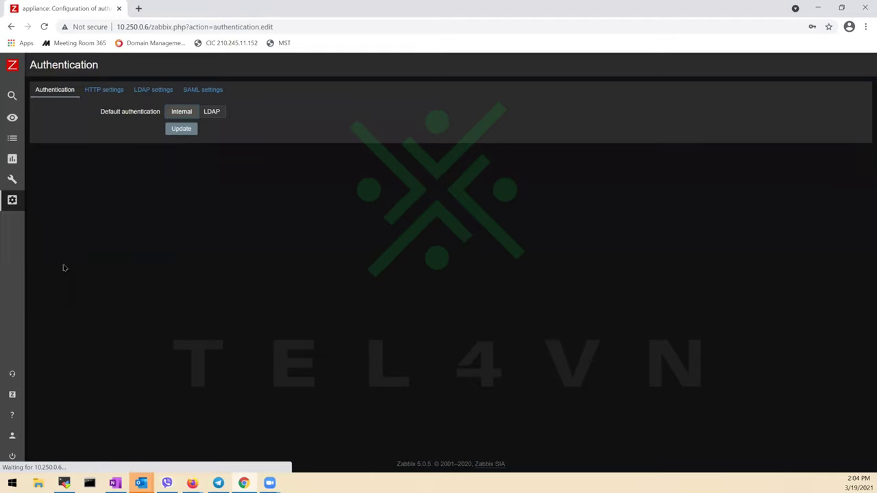
pyautogui.click(155, 90)
pyautogui.click(197, 89)
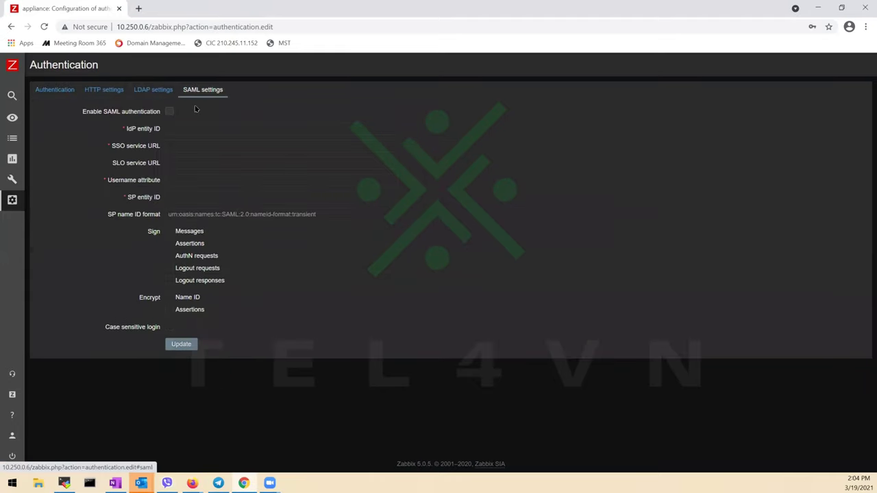
pyautogui.click(108, 91)
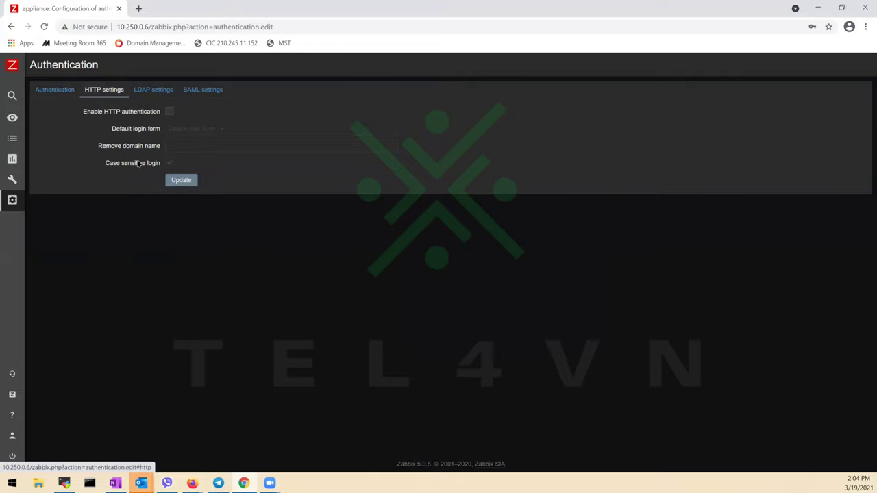
pyautogui.click(60, 91)
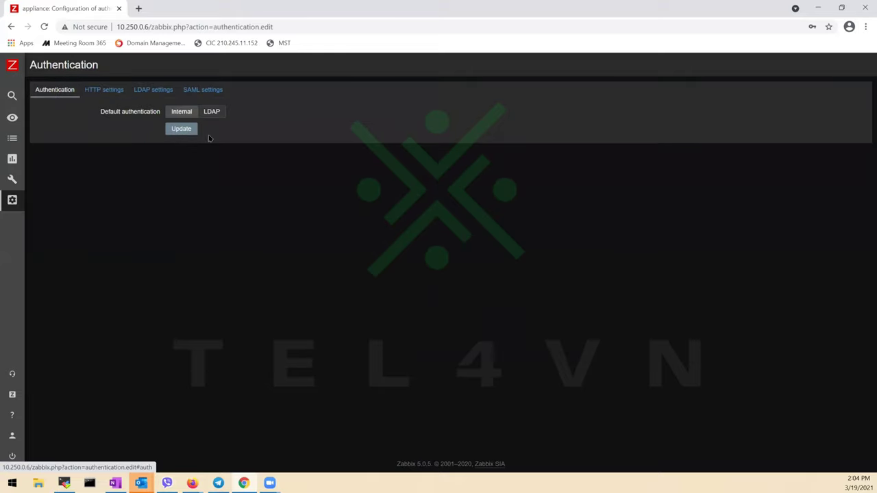
# Step: View the User groups list and the Users list under Administration
pyautogui.moveTo(19, 199)
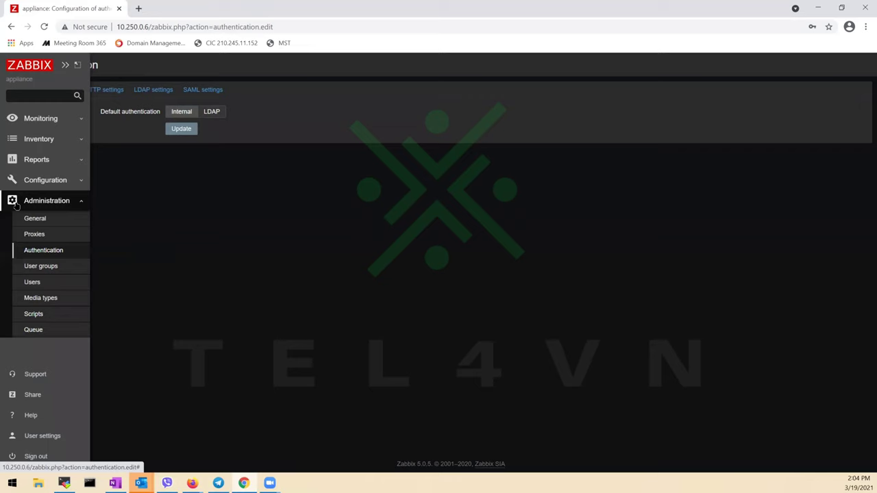
pyautogui.click(60, 267)
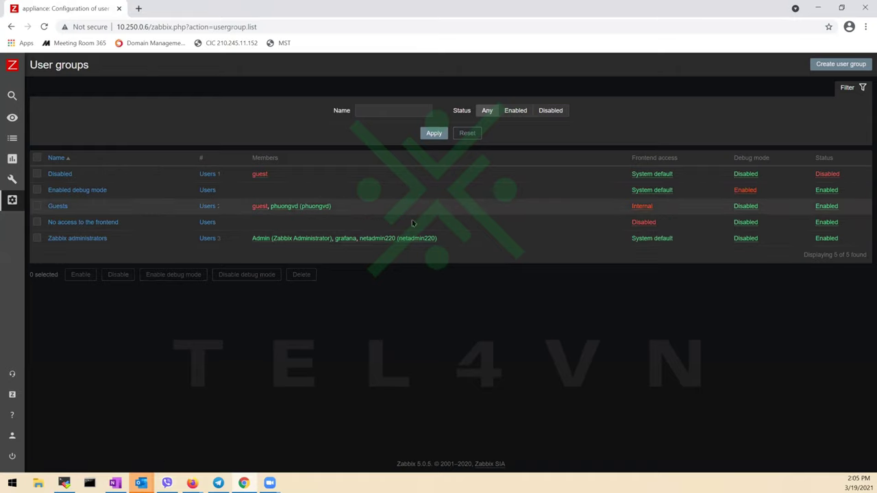
pyautogui.moveTo(27, 215)
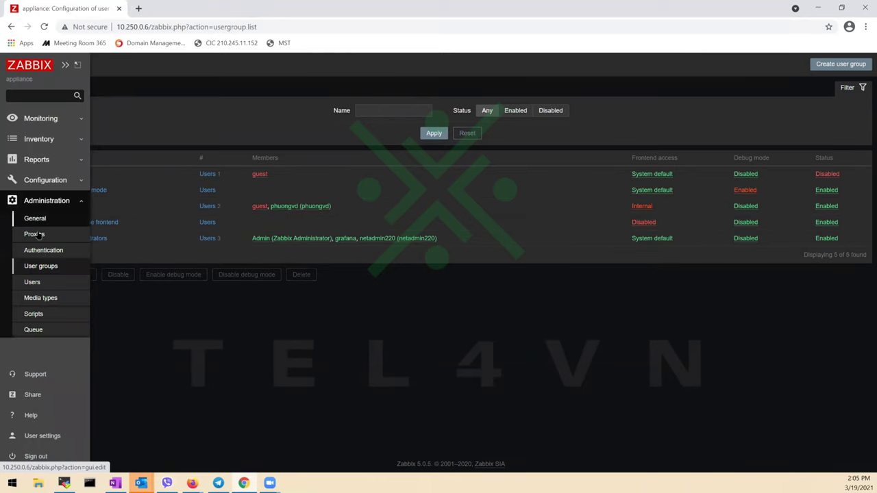
pyautogui.click(34, 282)
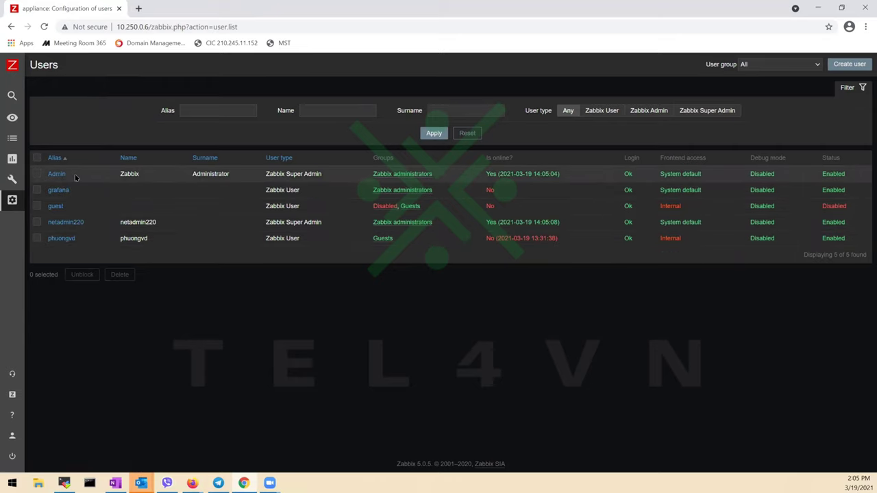
# Step: Open the Media types page under Administration and filter the list by the name "tele"
pyautogui.moveTo(46, 248)
pyautogui.click(41, 297)
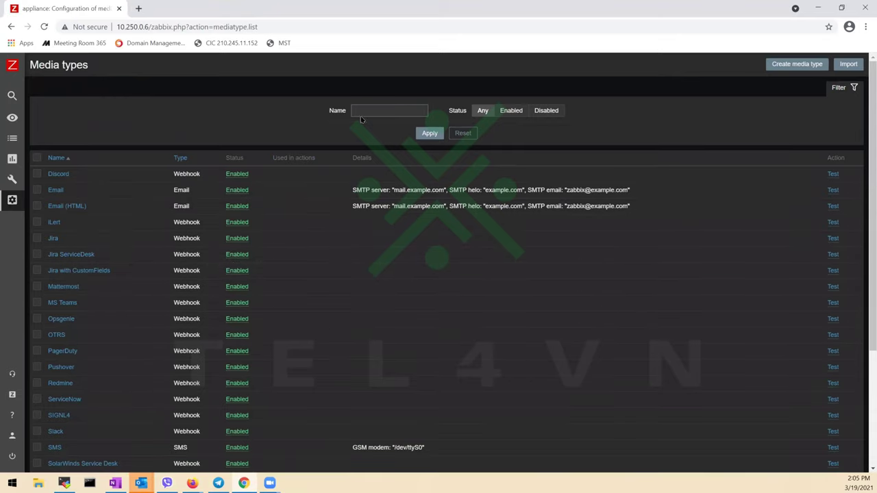
pyautogui.press('Return')
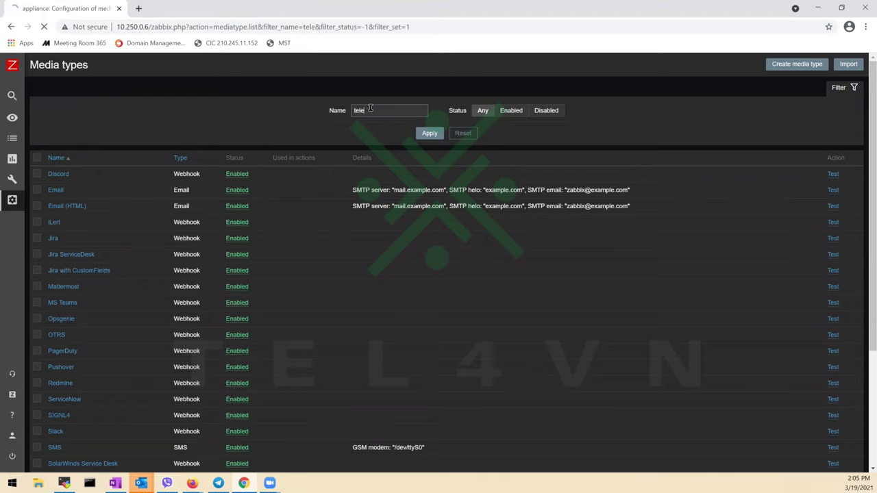
pyautogui.click(290, 179)
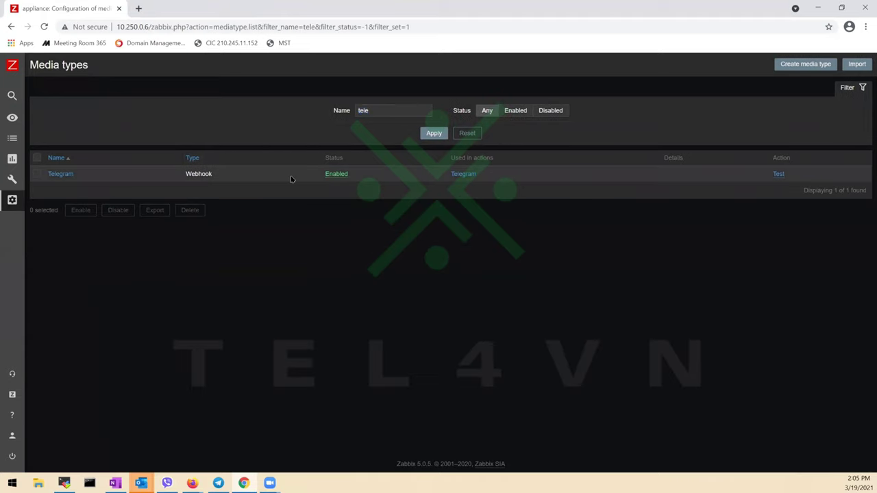
# Step: Open the Telegram media type, review its webhook parameters and description, and leave it without saving
pyautogui.click(61, 174)
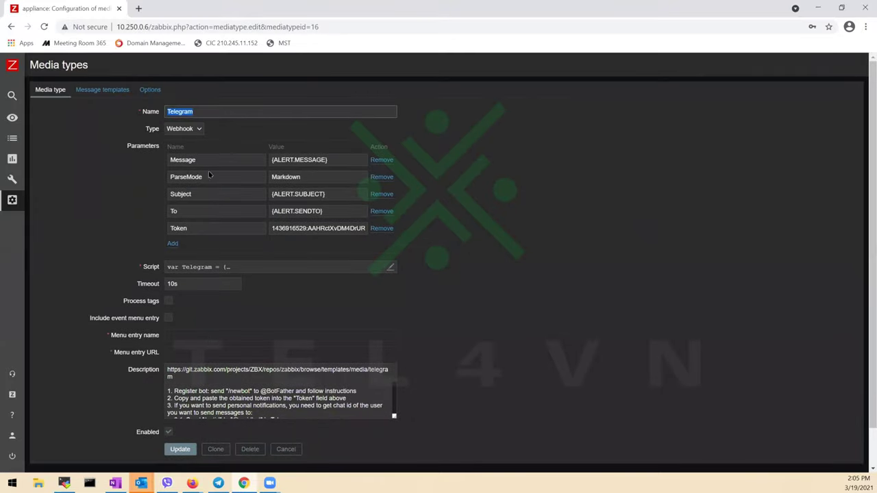
pyautogui.scroll(-1, 328, 345)
pyautogui.click(285, 407)
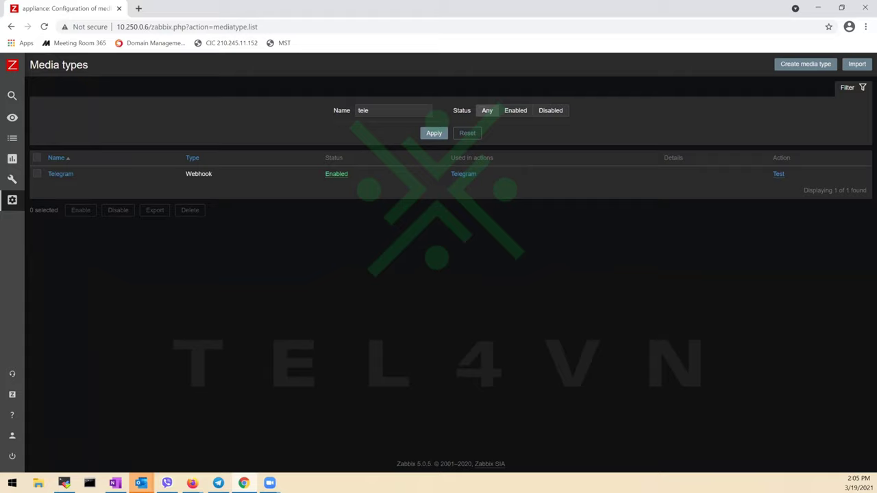
pyautogui.hotkey('alt', 'Tab')
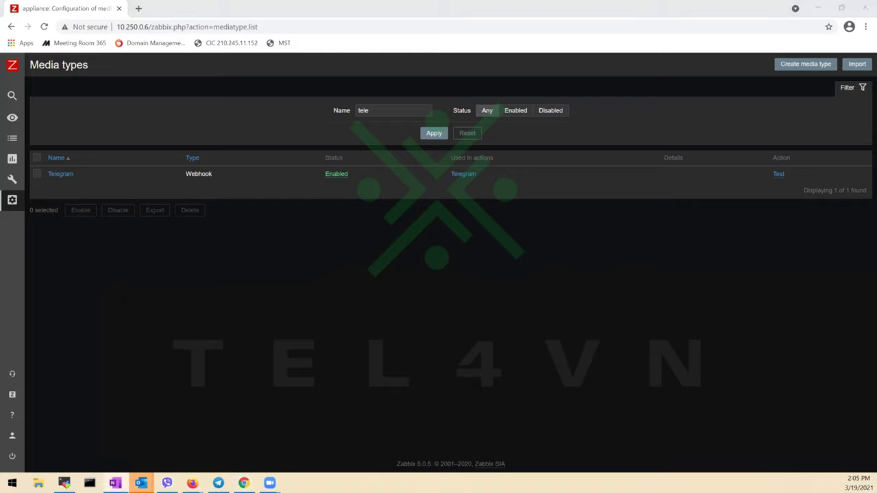